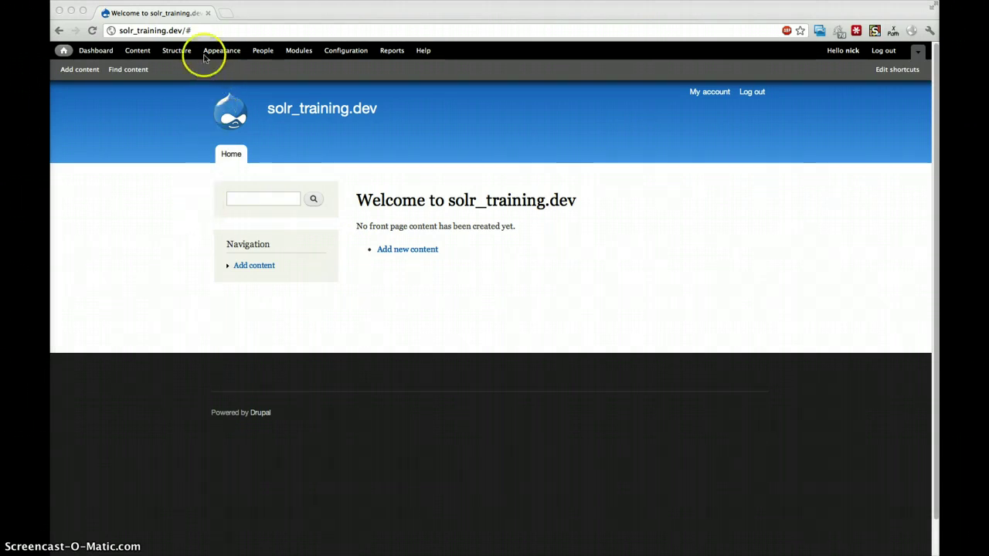
# Step: Look over the site's content types under Structure, then close the overlay
pyautogui.click(167, 56)
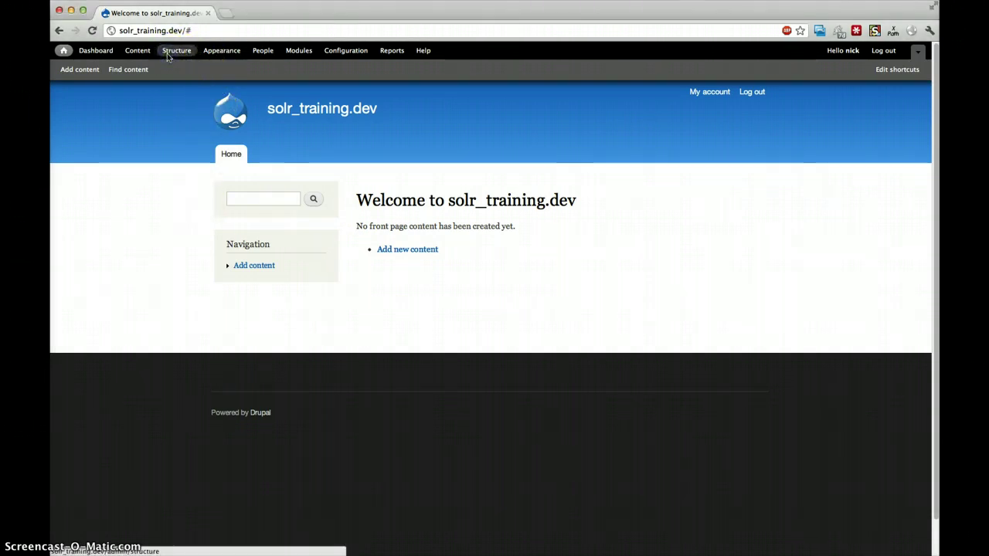
pyautogui.click(176, 51)
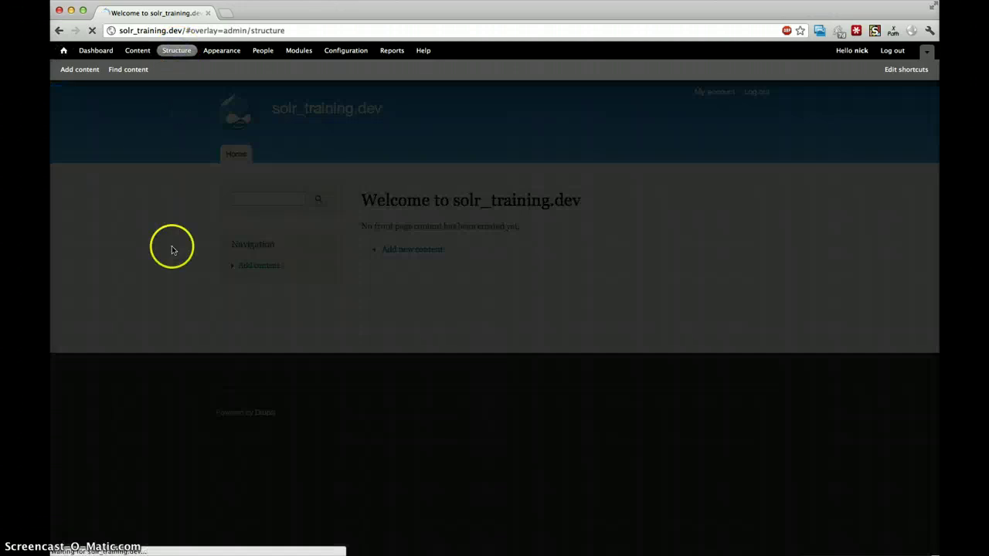
pyautogui.click(162, 188)
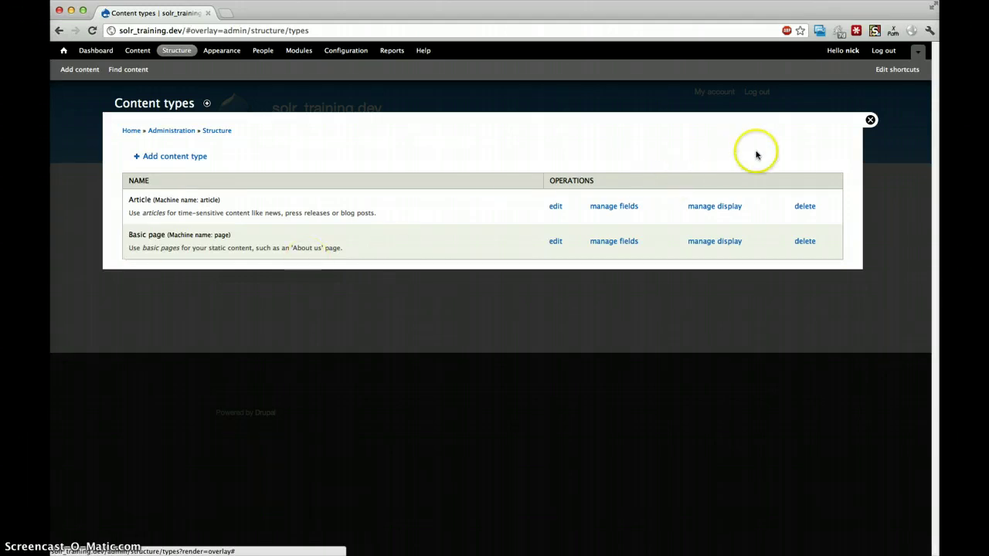
pyautogui.click(871, 122)
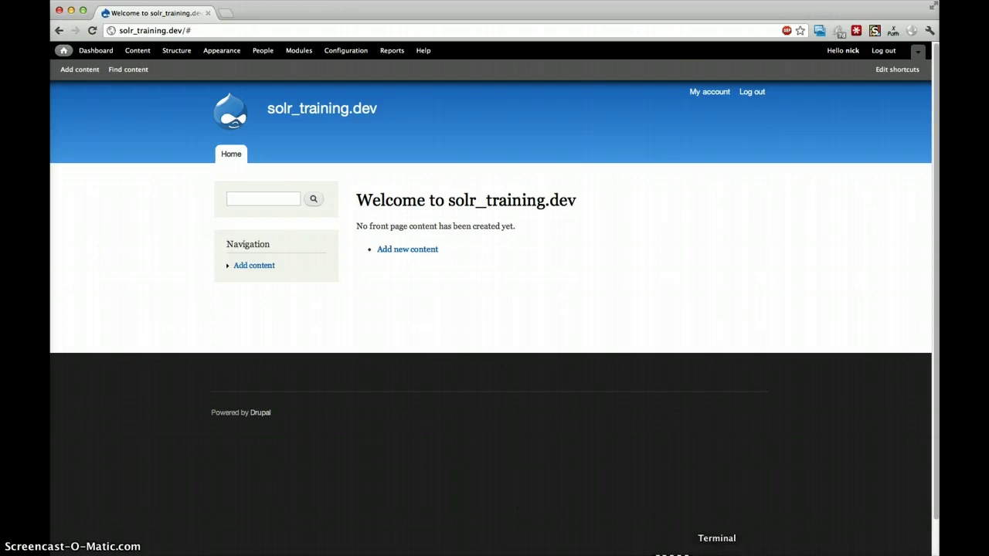
# Step: Check the running Solr server's log output in the terminal
pyautogui.click(717, 552)
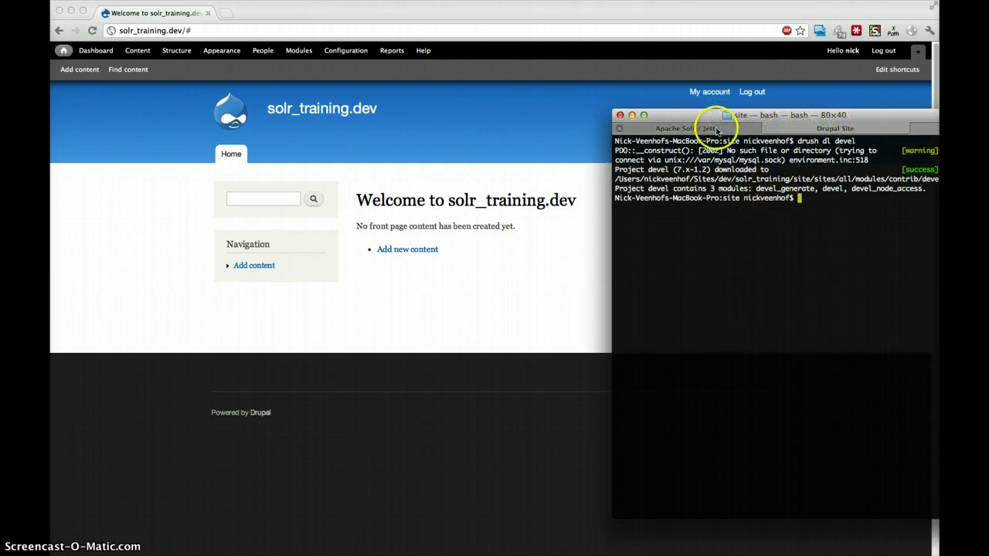
pyautogui.click(697, 129)
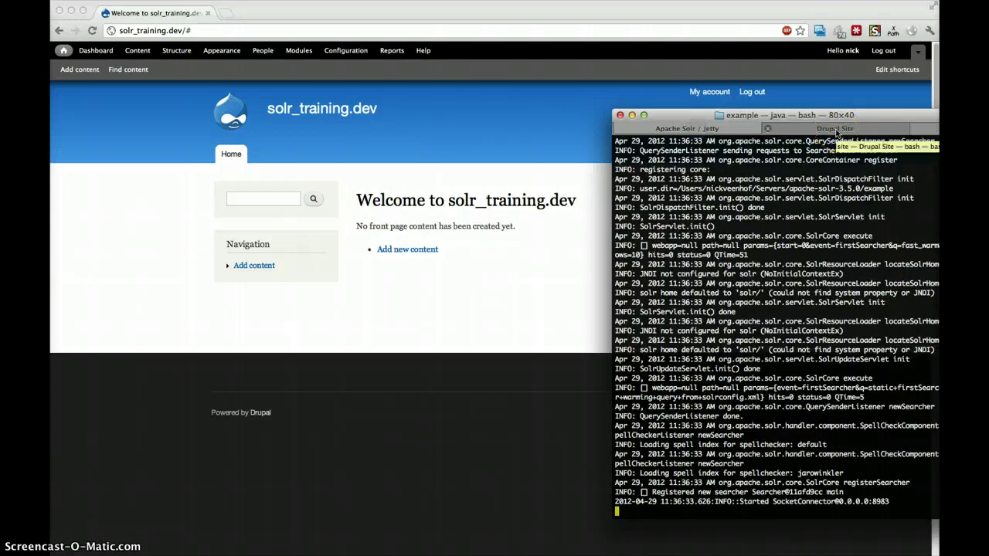
pyautogui.click(837, 129)
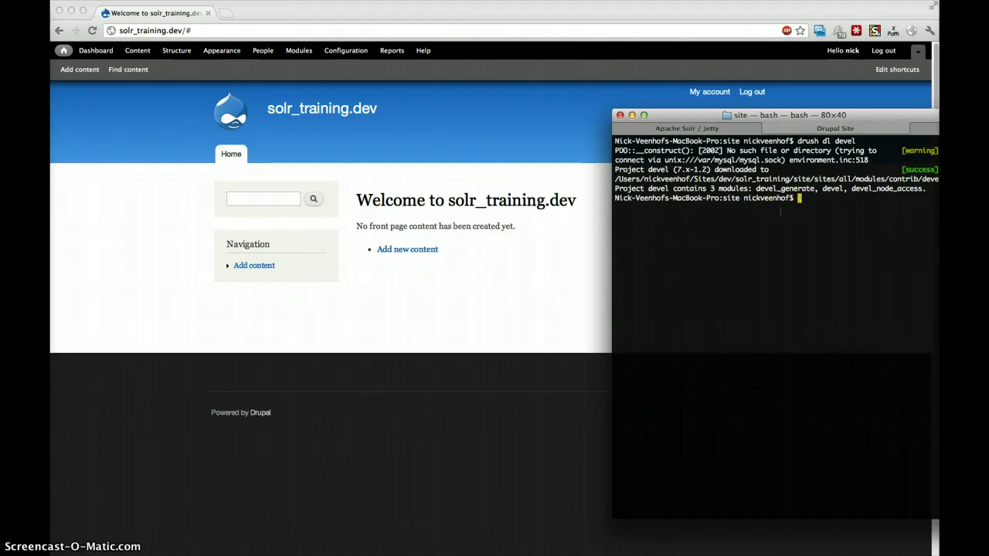
# Step: Find 'devel' on the Modules page, tick Devel and Devel generate, and save
pyautogui.click(523, 274)
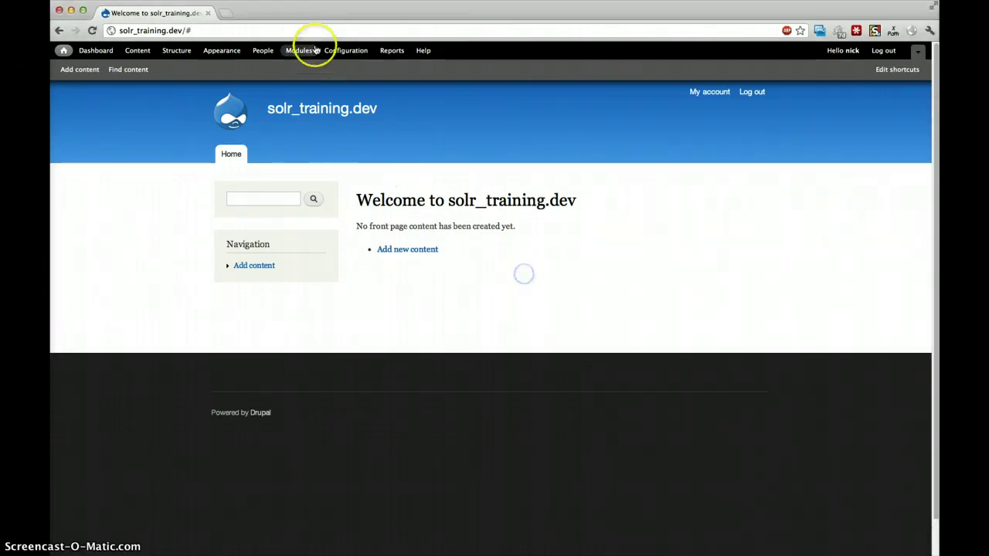
pyautogui.click(306, 54)
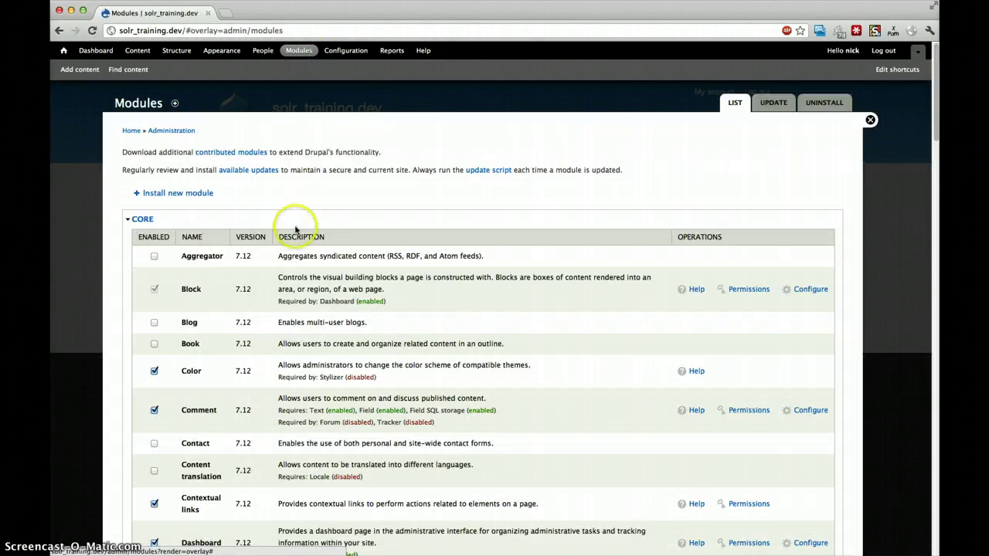
pyautogui.press('super+f')
pyautogui.write('de')
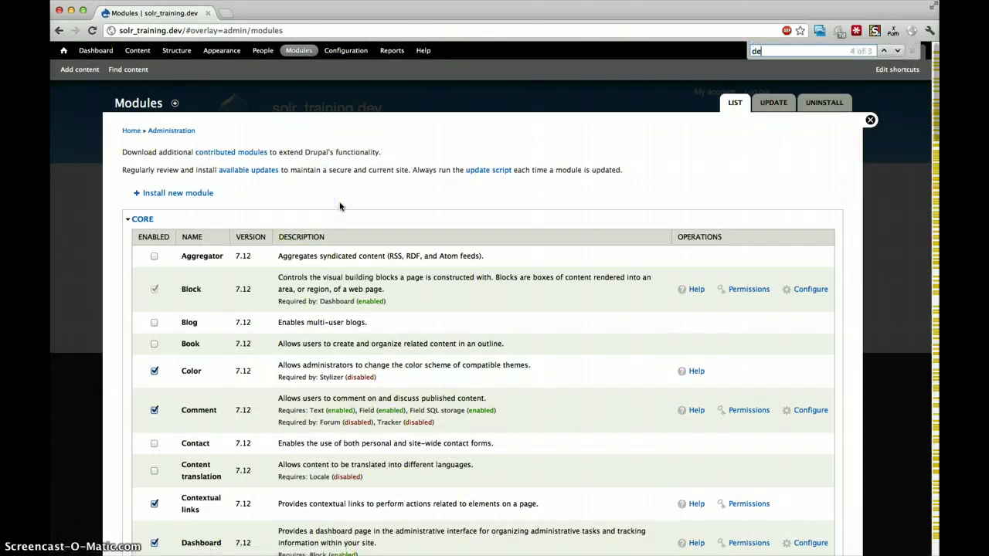
pyautogui.write('vel')
pyautogui.press('Return')
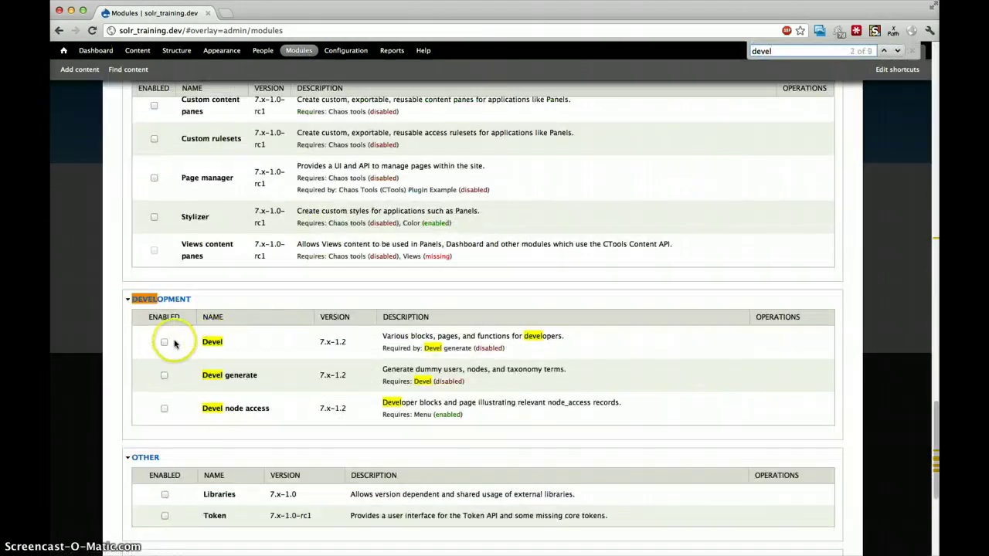
pyautogui.click(164, 342)
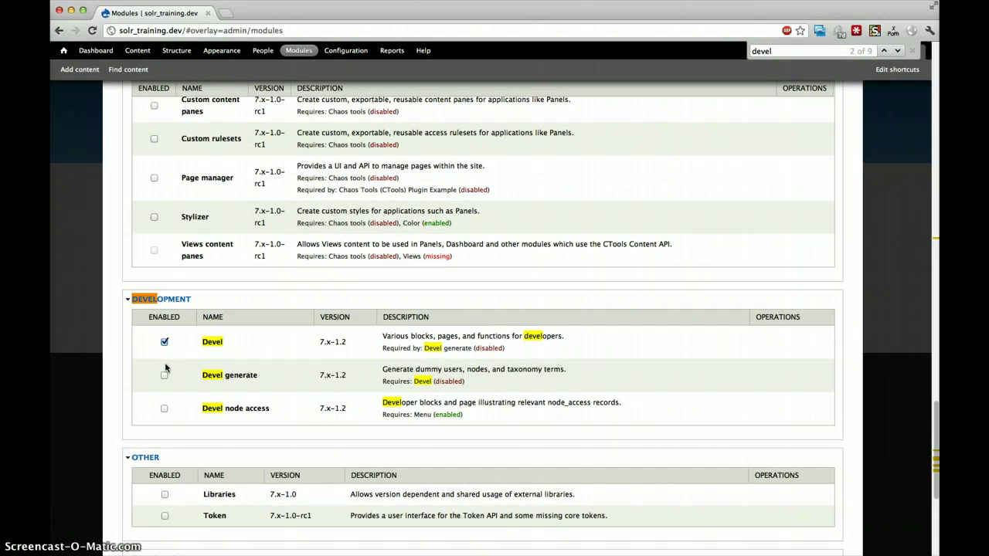
pyautogui.click(164, 376)
pyautogui.scroll(-8, 166, 389)
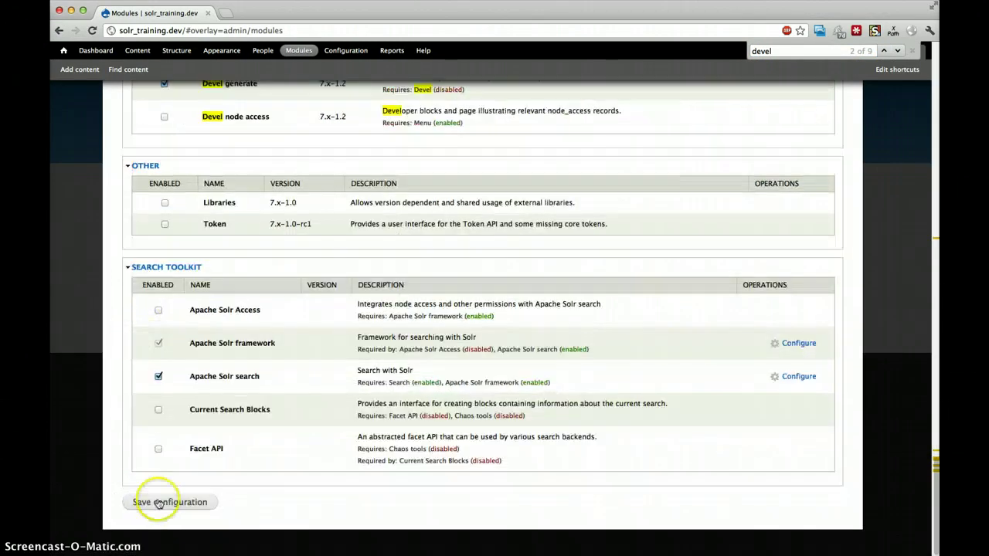
pyautogui.click(158, 503)
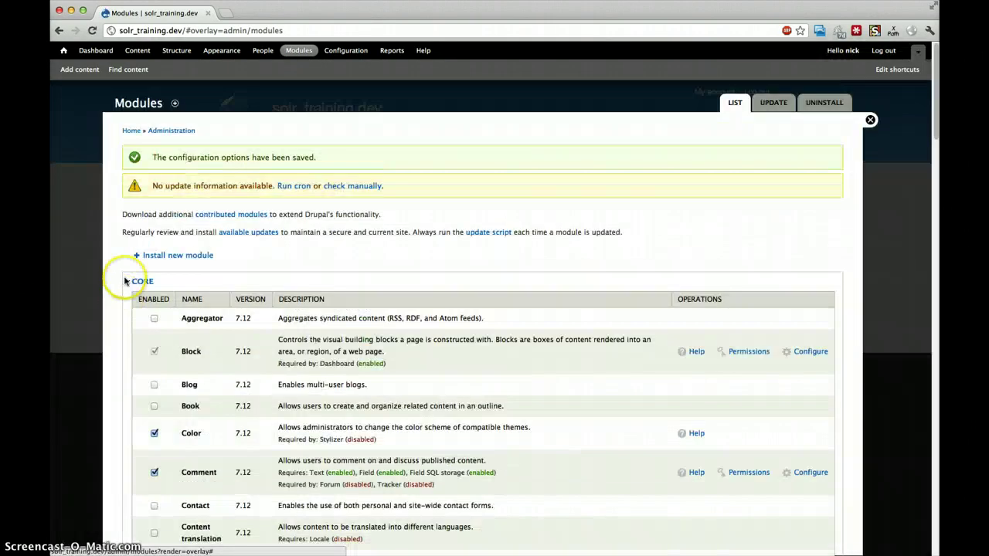
# Step: Generate 10 dummy users with account ages up to '1 week ago' via Devel generate
pyautogui.click(337, 51)
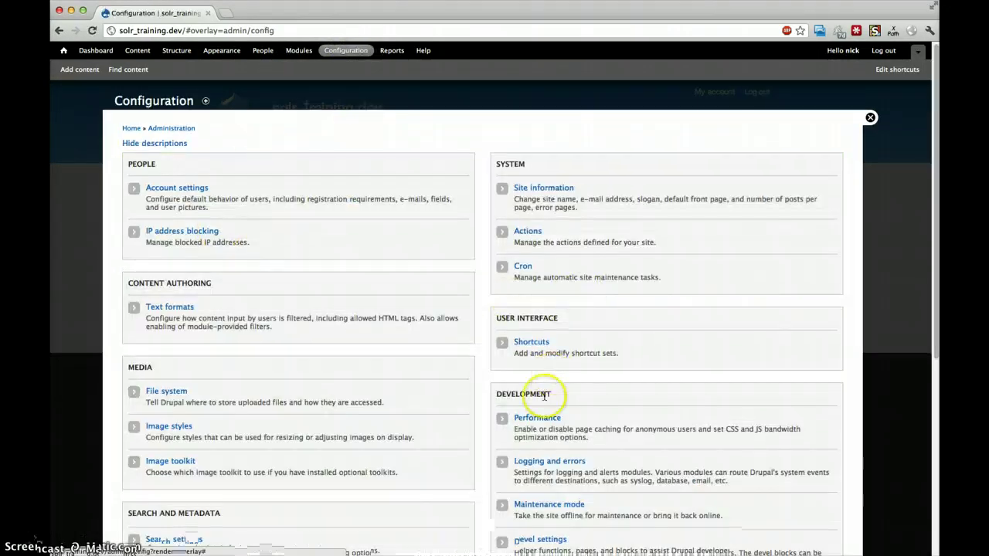
pyautogui.scroll(-4, 533, 402)
pyautogui.click(541, 419)
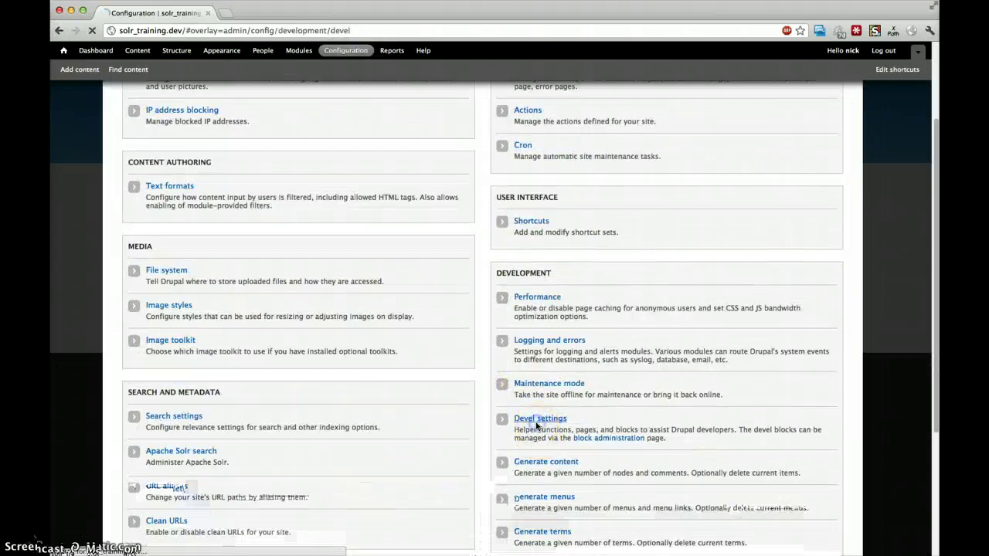
pyautogui.press('super+bracketleft')
pyautogui.scroll(-8, 551, 479)
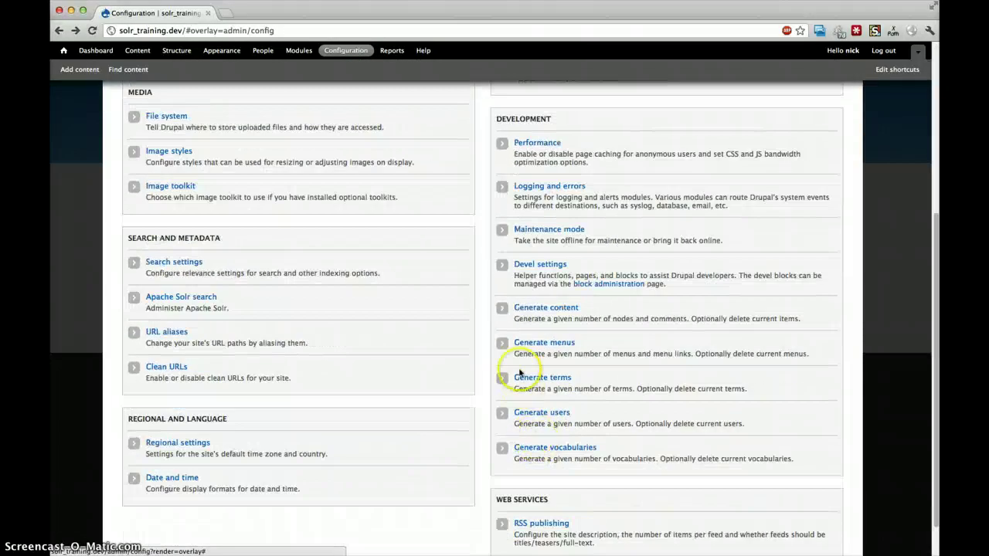
pyautogui.click(547, 415)
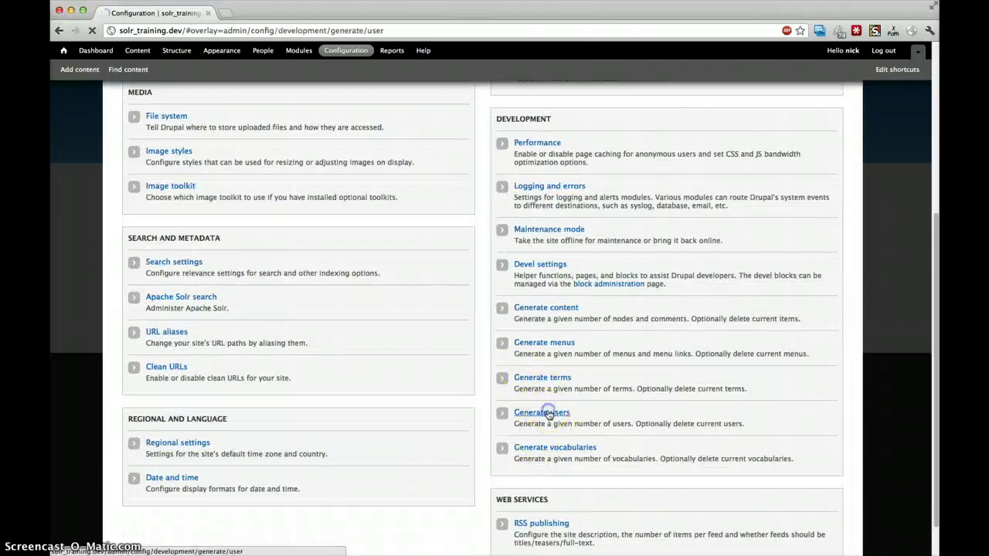
pyautogui.click(149, 162)
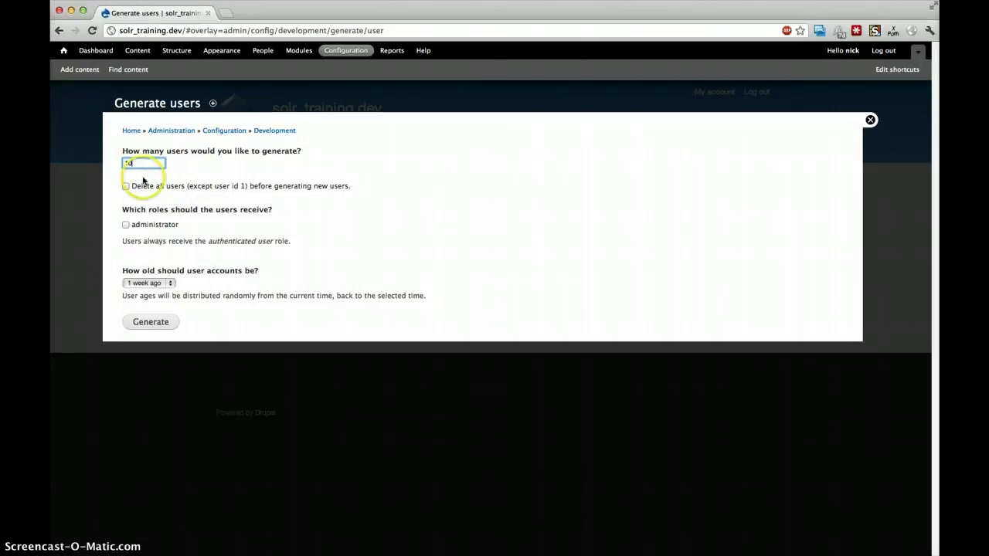
pyautogui.click(143, 284)
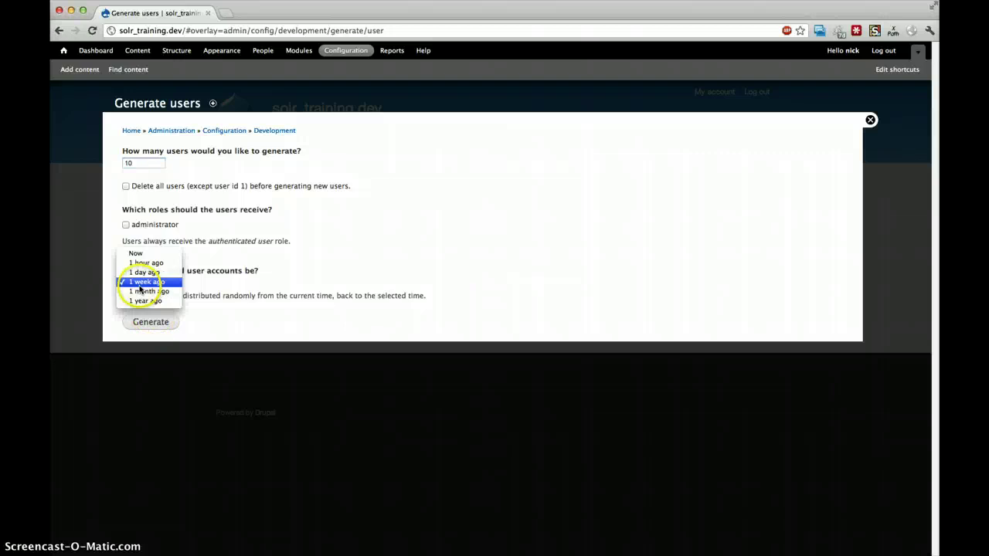
pyautogui.click(143, 281)
pyautogui.click(150, 320)
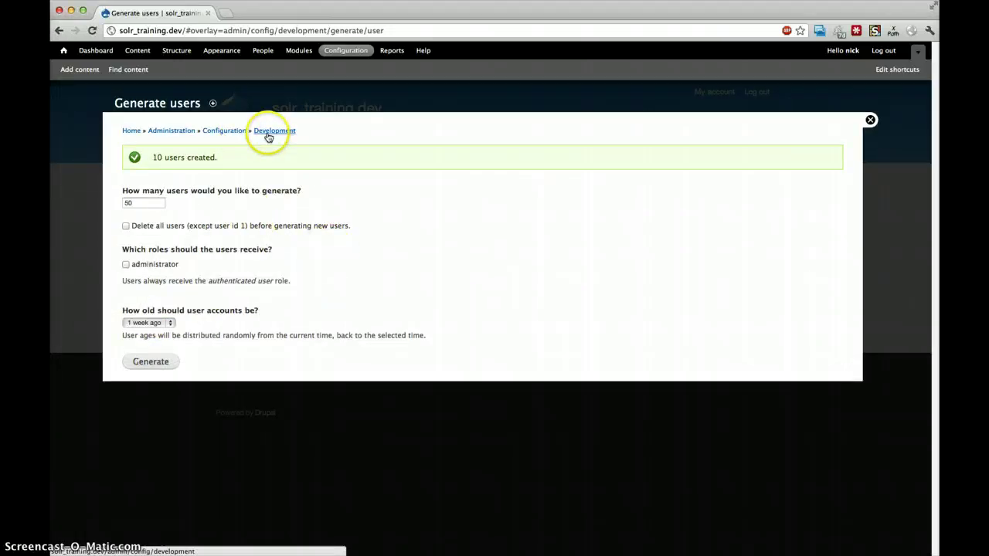
pyautogui.click(268, 133)
# Step: Generate 100 article nodes dated back up to 1 year ago, excluding basic pages
pyautogui.click(164, 298)
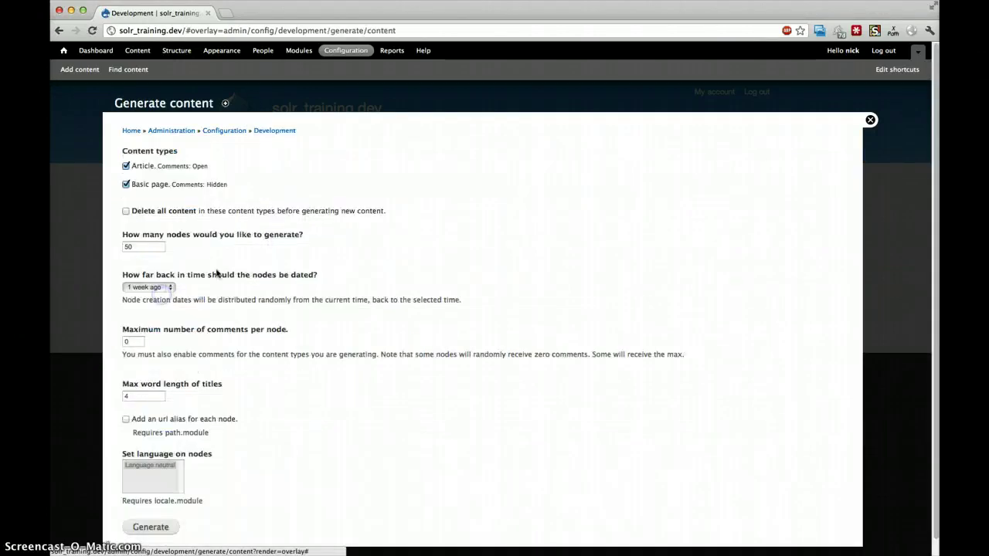
pyautogui.click(126, 184)
pyautogui.click(159, 243)
pyautogui.click(159, 245)
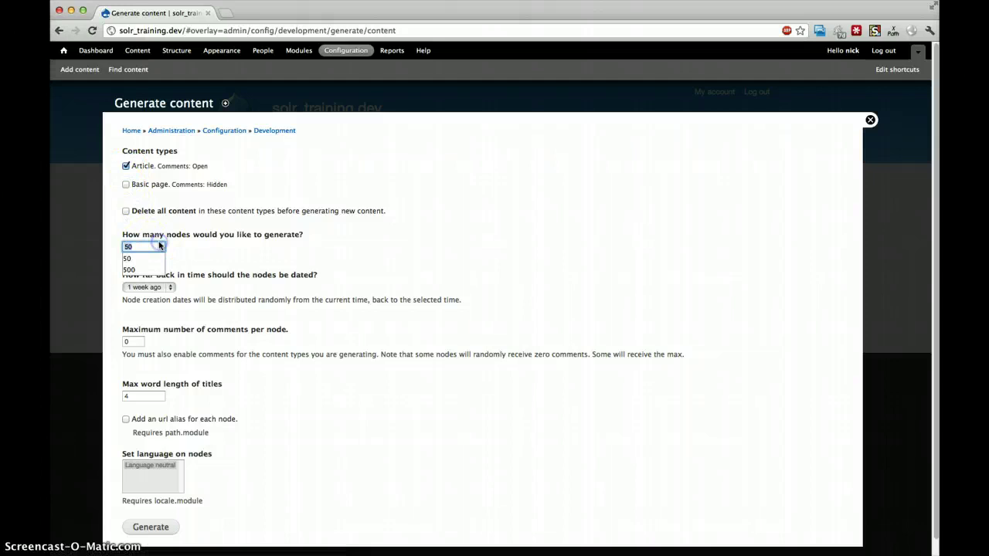
pyautogui.write('100')
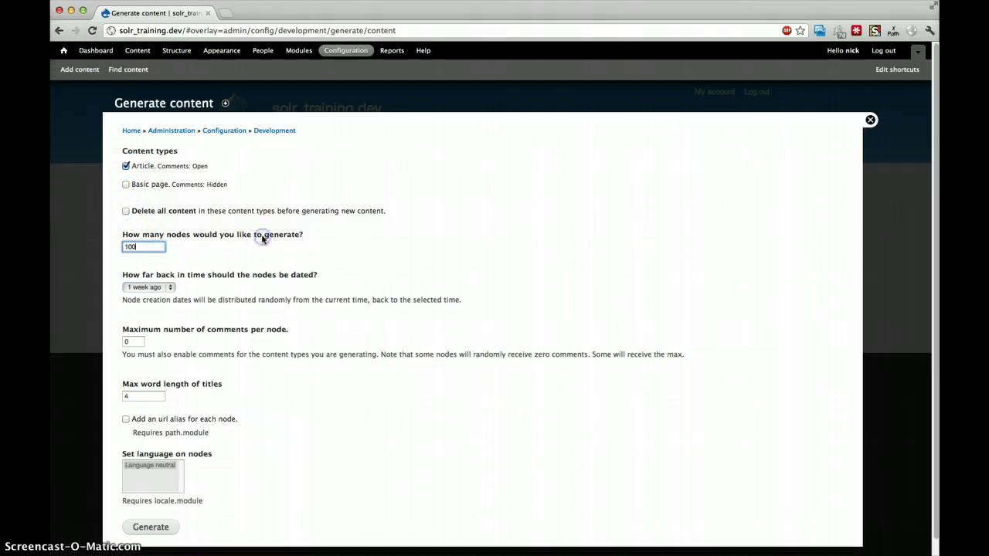
pyautogui.scroll(-1, 171, 239)
pyautogui.click(158, 269)
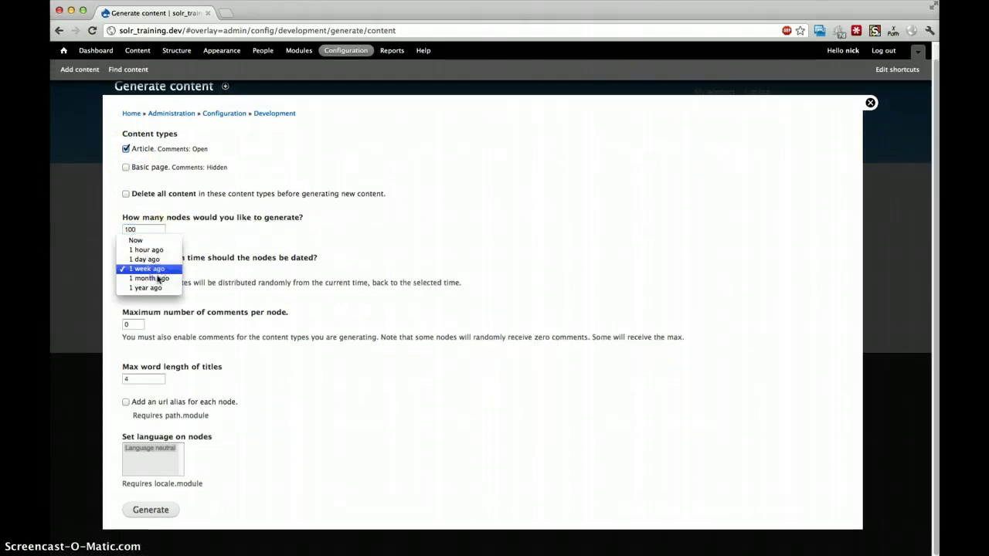
pyautogui.click(154, 287)
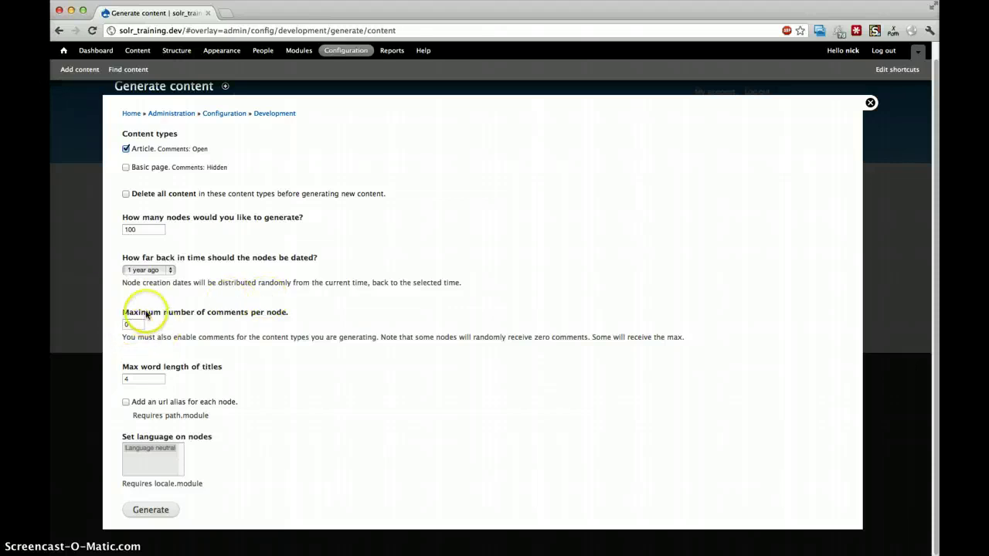
pyautogui.click(151, 510)
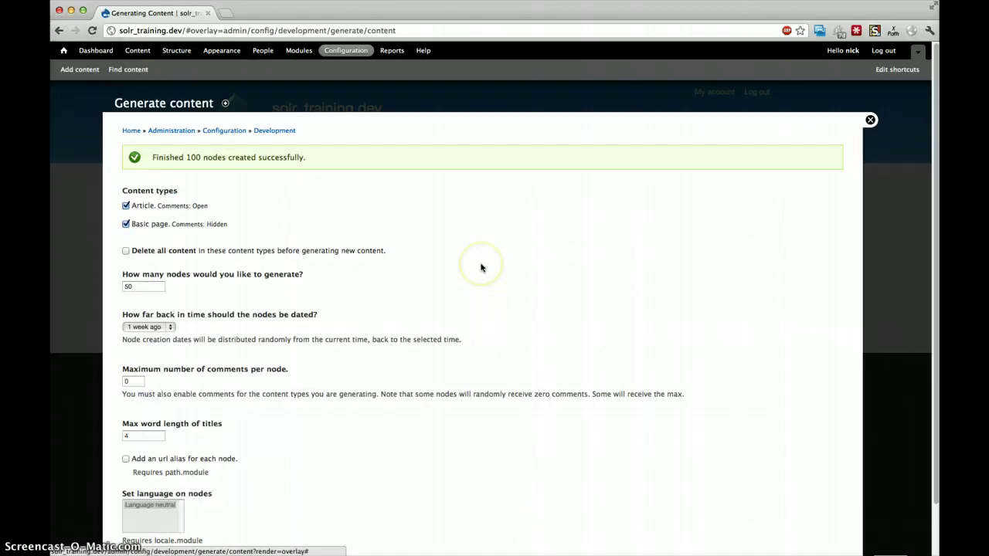
# Step: Scroll through the generated articles in the Content listing
pyautogui.click(150, 51)
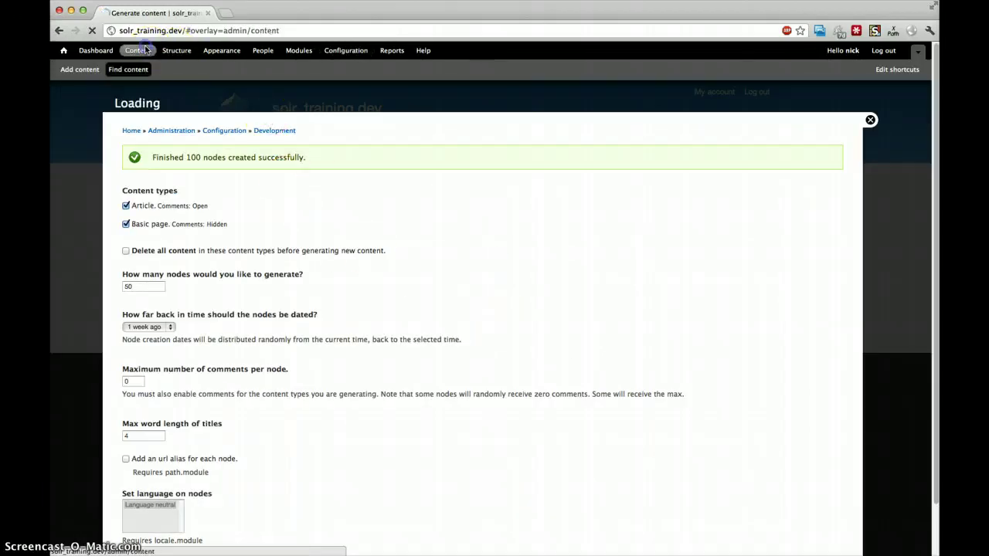
pyautogui.scroll(-2, 386, 309)
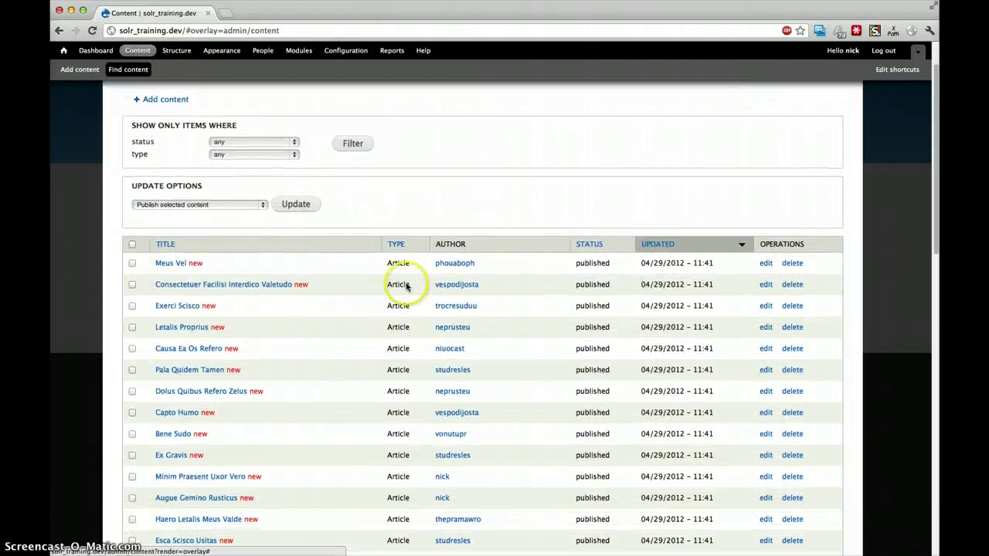
pyautogui.scroll(-2, 247, 432)
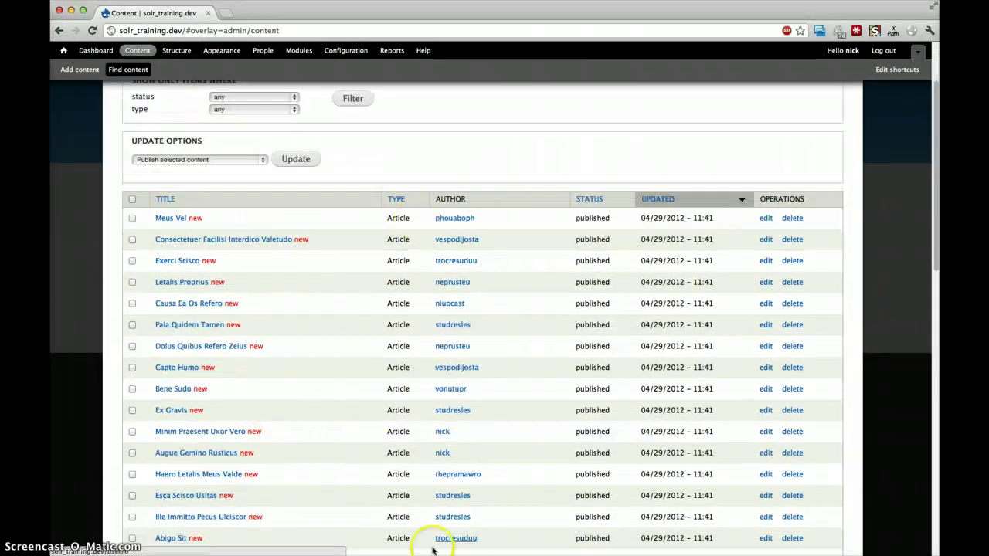
pyautogui.press('super+bracketleft')
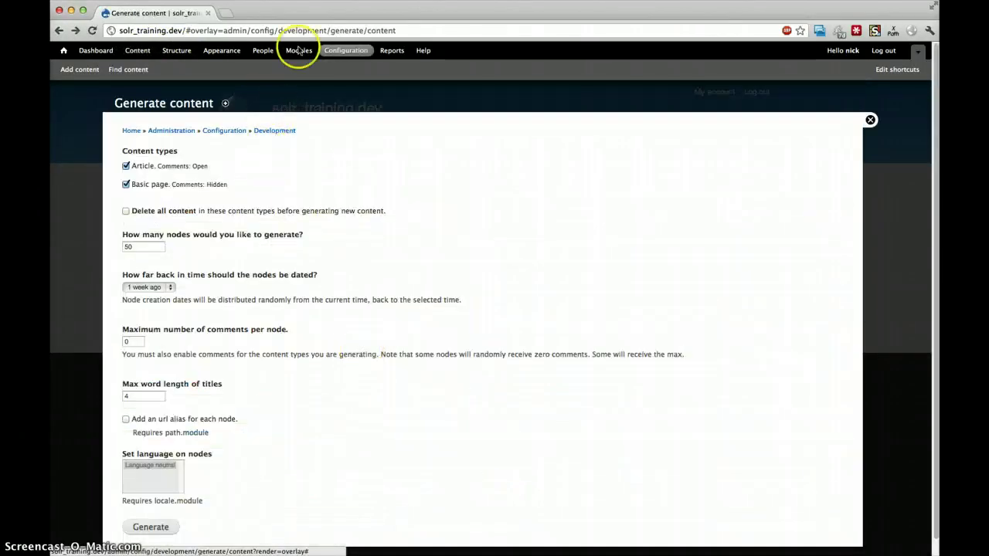
# Step: Open the Configuration overview and scroll down to Search and metadata
pyautogui.click(293, 49)
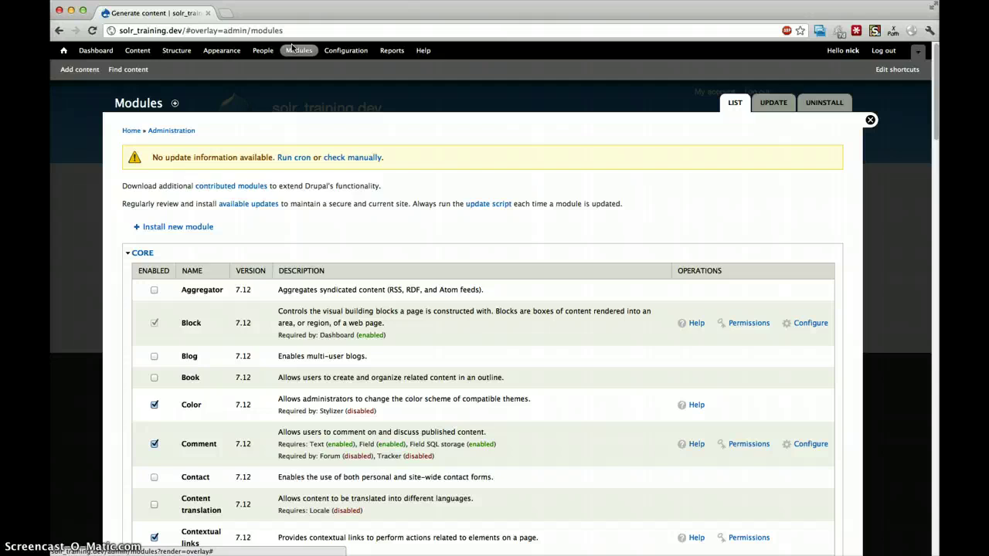
pyautogui.click(338, 55)
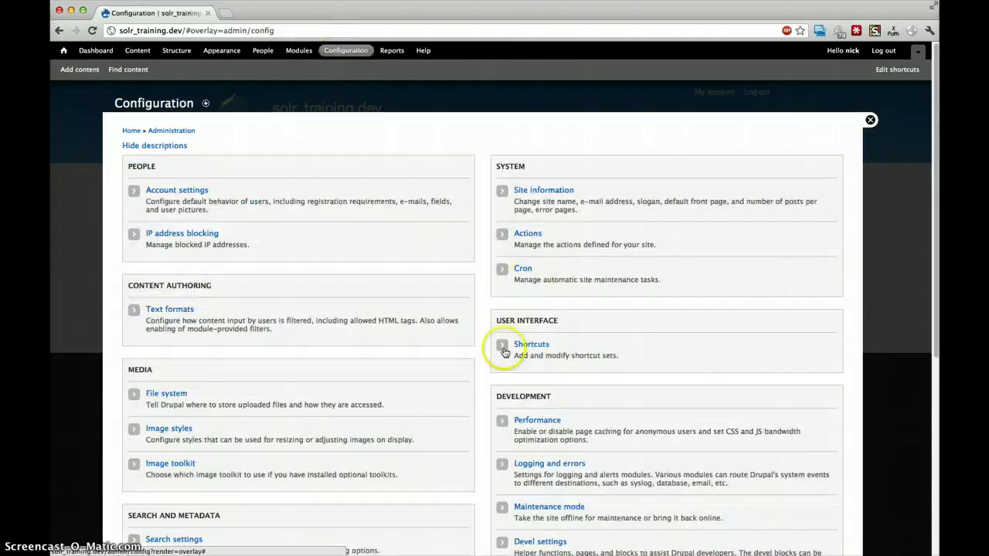
pyautogui.scroll(-2, 480, 360)
pyautogui.scroll(-3, 481, 360)
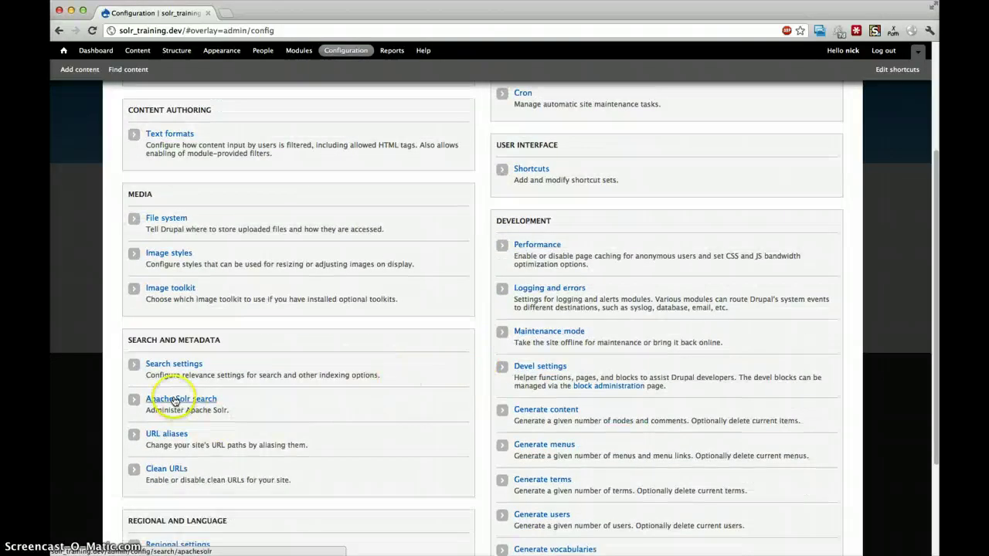
# Step: Open Apache Solr search and check the index table: 0 items indexed, 100 remaining
pyautogui.click(174, 401)
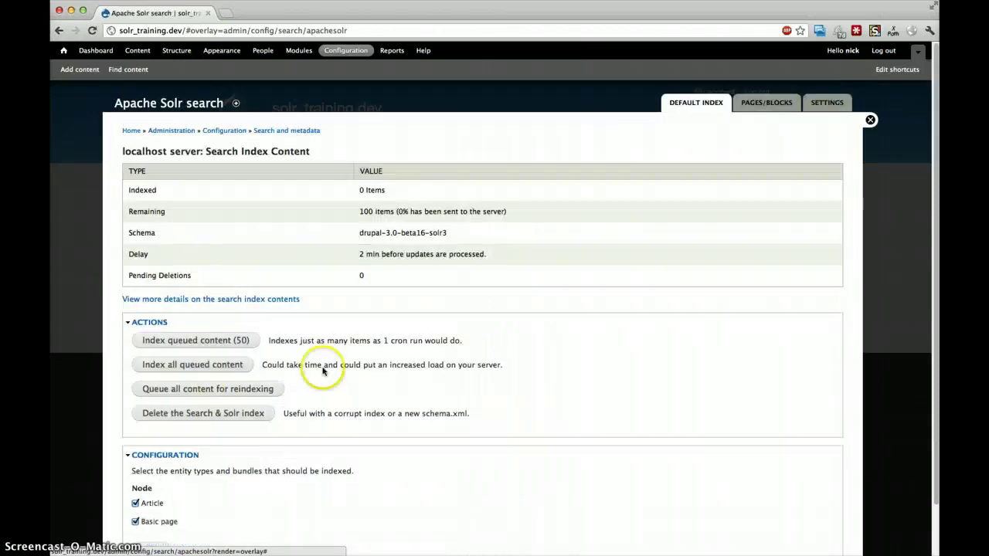
pyautogui.scroll(-1, 393, 340)
pyautogui.scroll(-1, 353, 349)
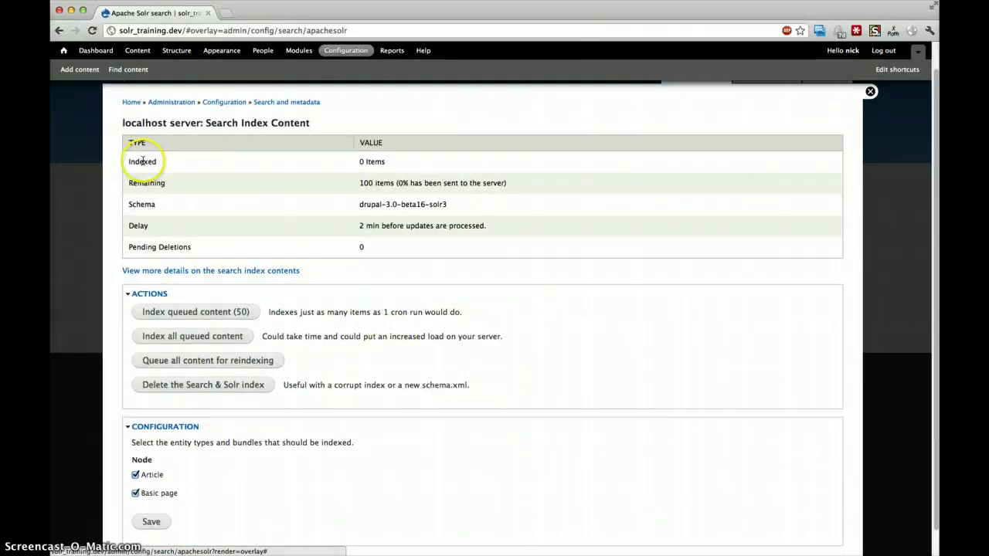
pyautogui.moveTo(141, 164); pyautogui.dragTo(465, 162)
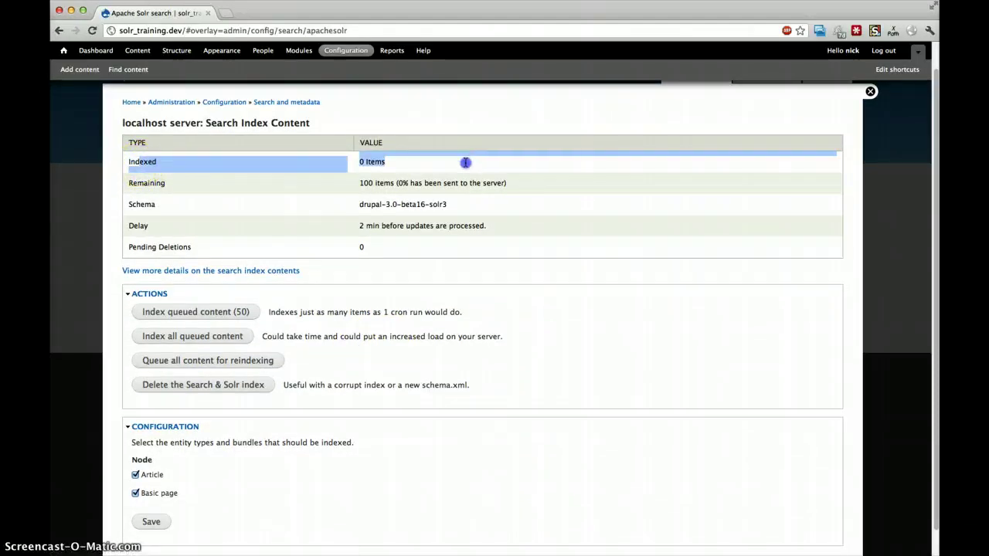
pyautogui.click(465, 163)
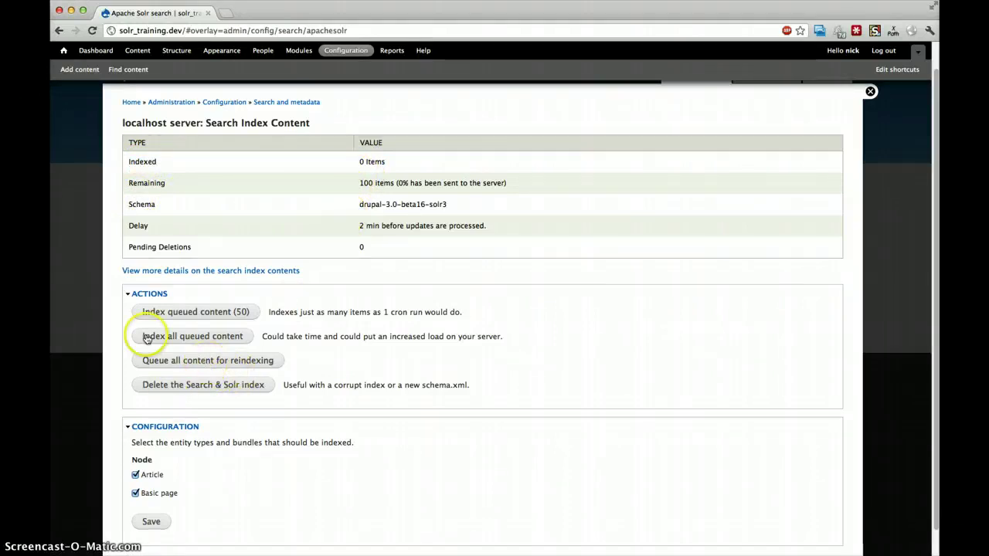
pyautogui.scroll(-1, 134, 483)
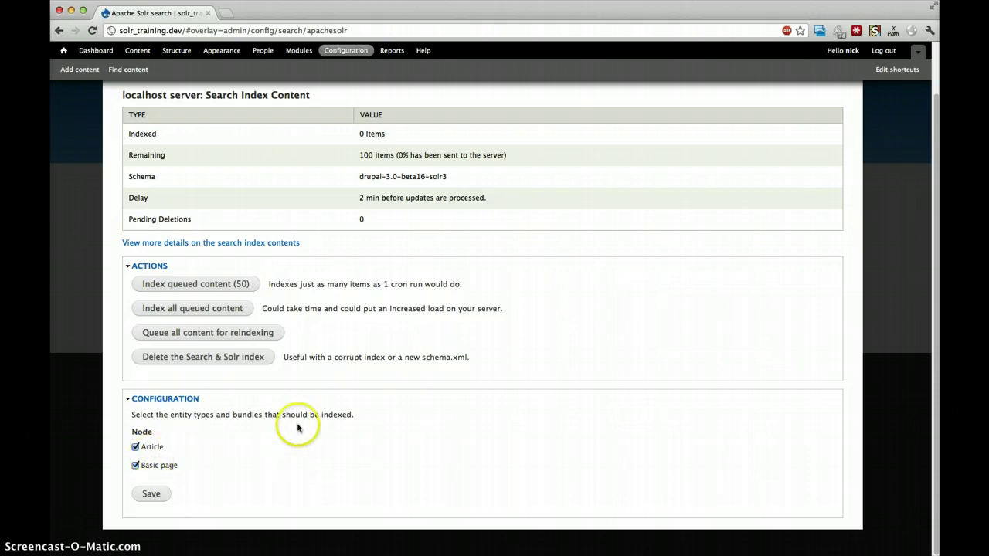
# Step: Index all 100 remaining items, then reload to confirm 0 remaining
pyautogui.scroll(1, 248, 415)
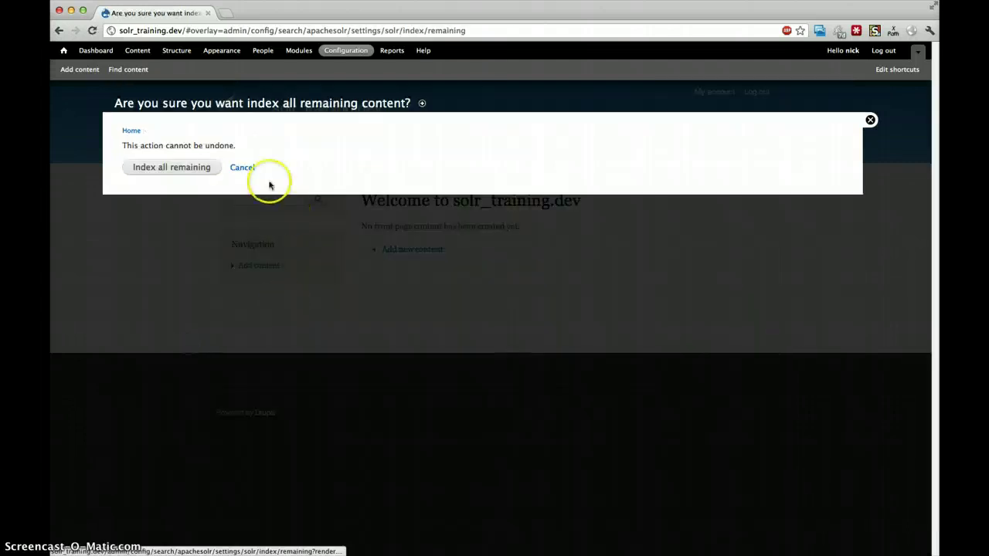
pyautogui.click(171, 167)
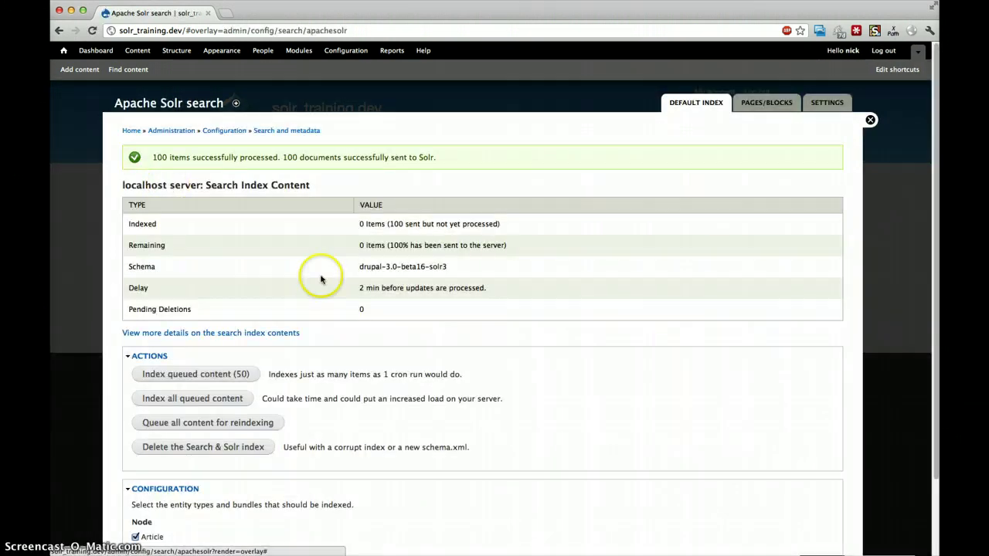
pyautogui.press('super+r')
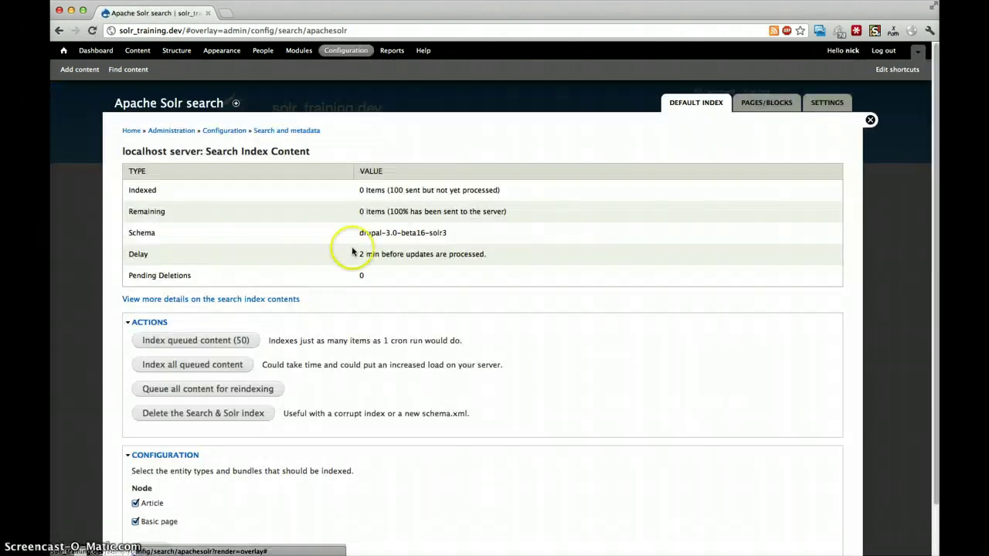
pyautogui.moveTo(127, 190); pyautogui.dragTo(167, 190)
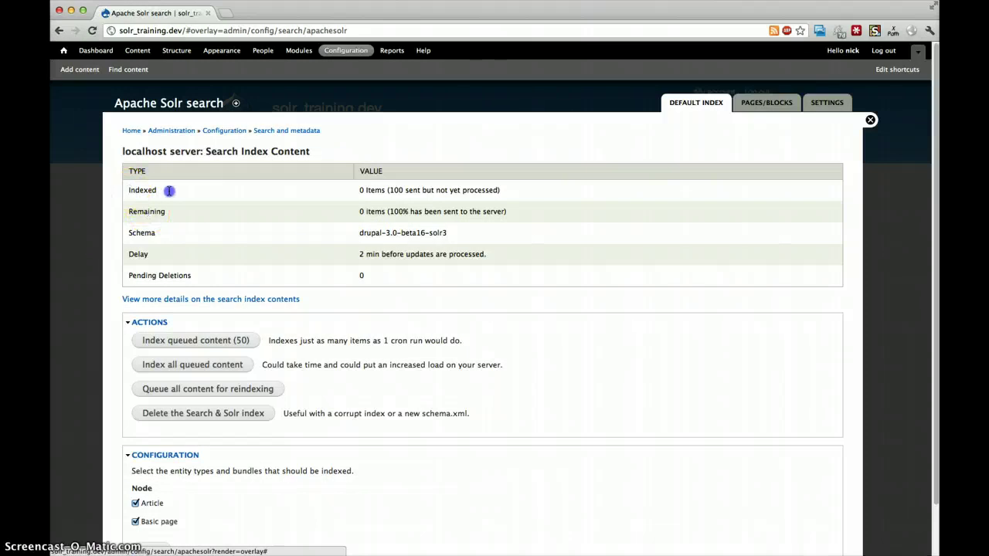
pyautogui.click(386, 190)
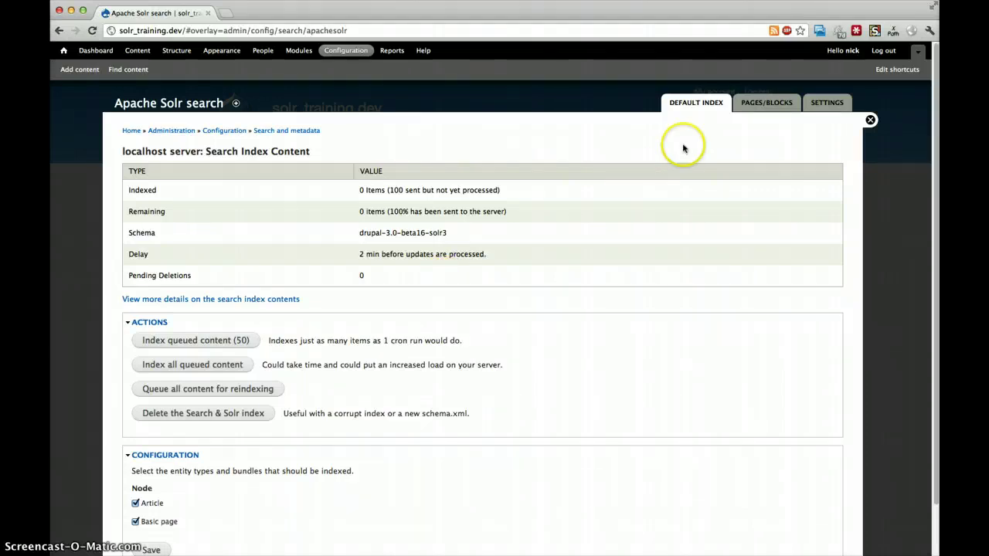
# Step: Switch to the Pages/Blocks tab listing search pages and More Like This blocks
pyautogui.click(765, 106)
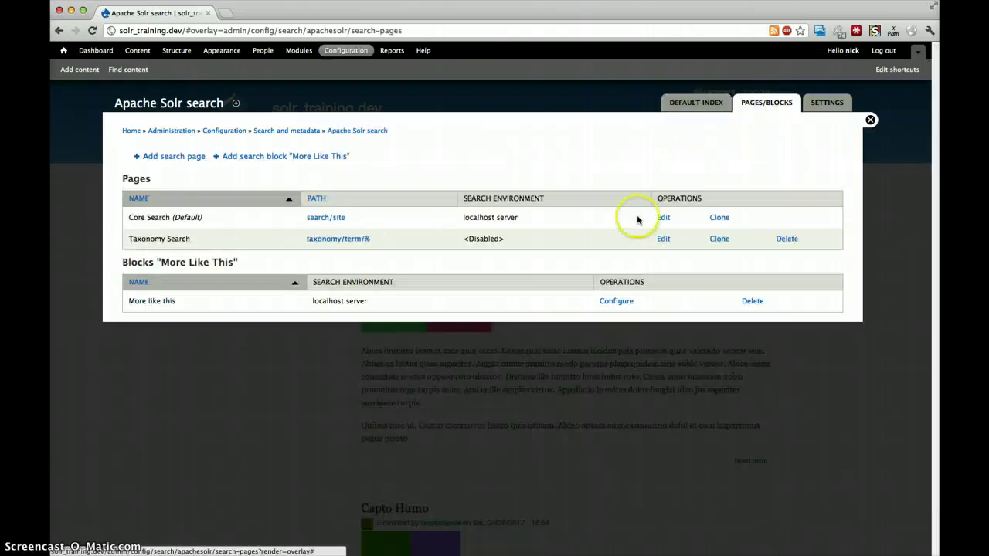
pyautogui.click(749, 113)
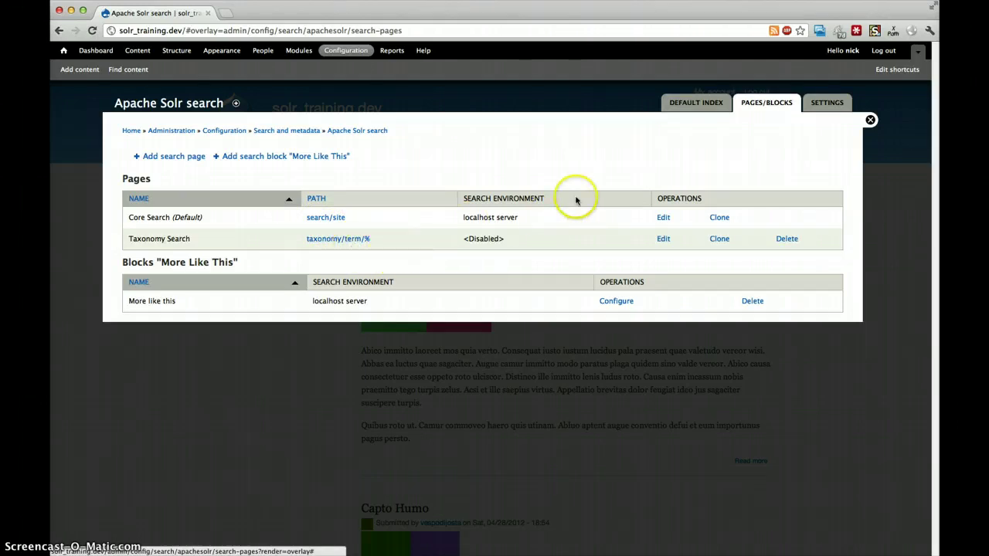
# Step: Edit Core Search and review its settings: localhost server, title 'Site', path search/site
pyautogui.click(663, 220)
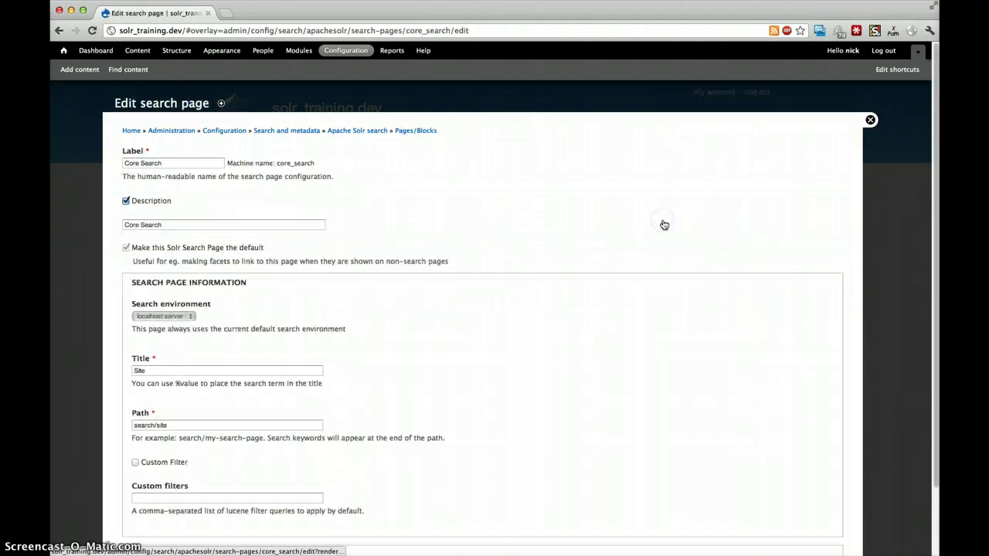
pyautogui.scroll(-1, 425, 206)
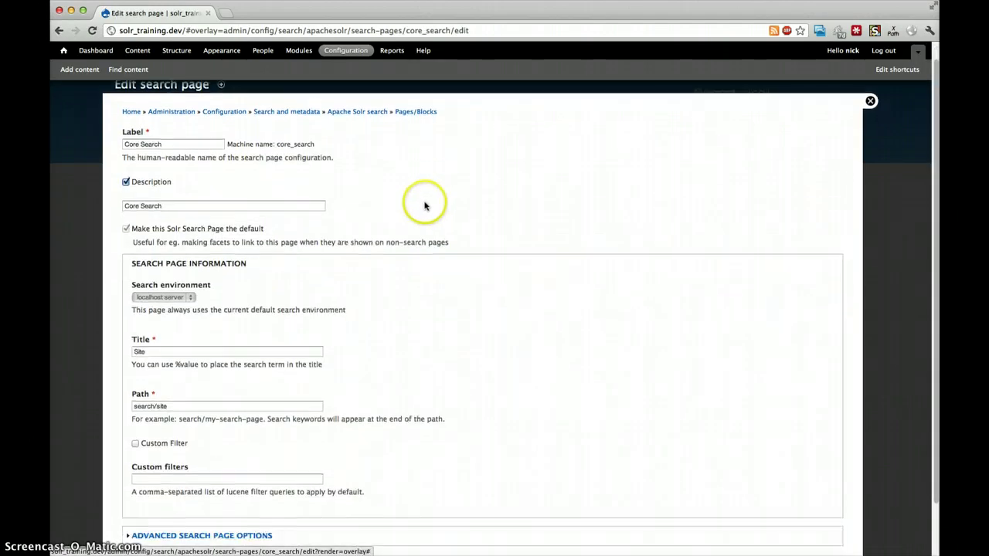
pyautogui.scroll(-4, 424, 206)
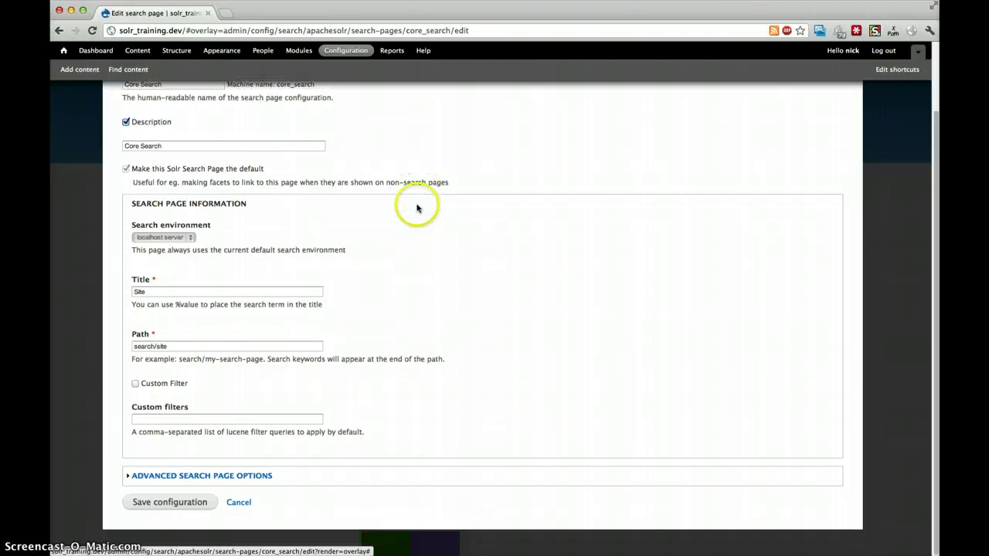
pyautogui.scroll(2, 416, 207)
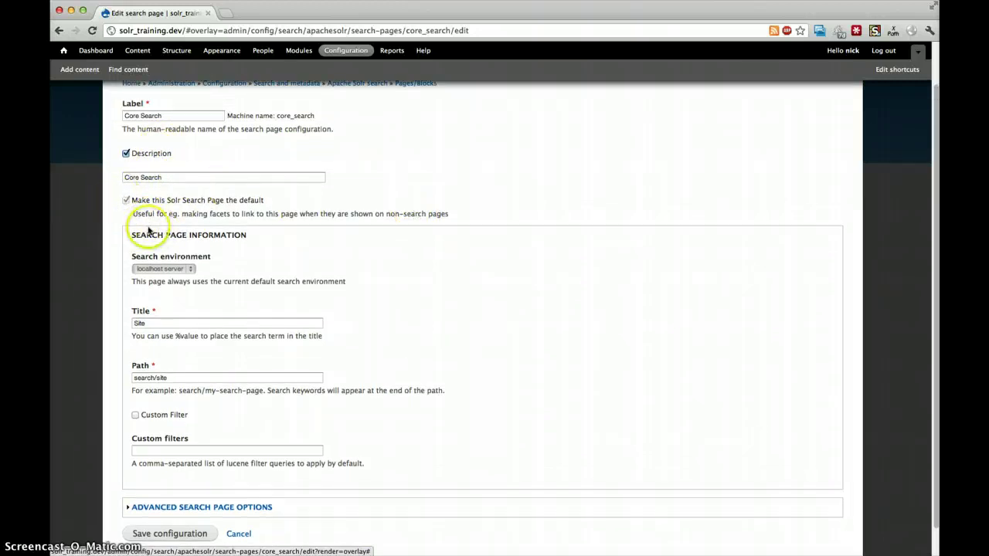
pyautogui.scroll(-2, 155, 267)
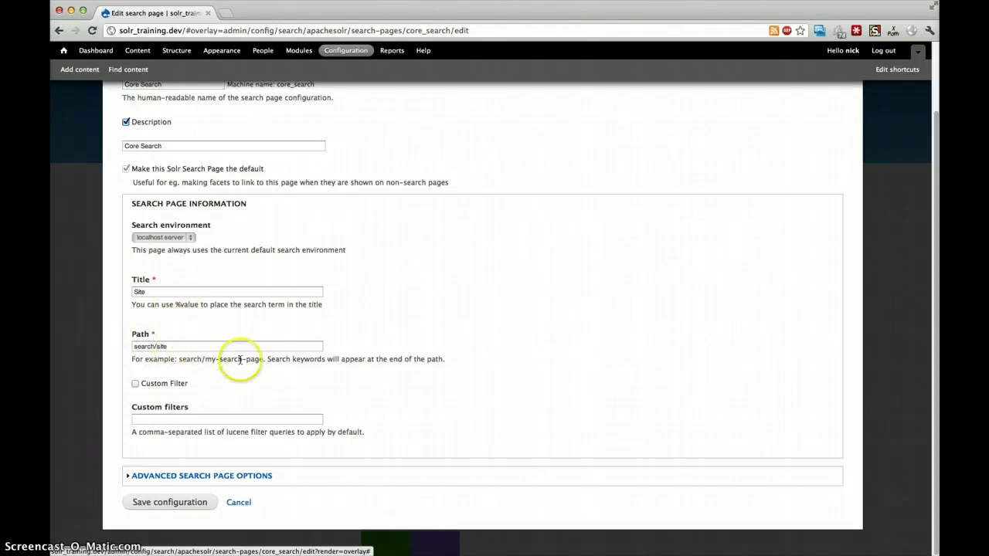
# Step: Under Advanced search page options, set empty searches to show facet blocks plus first results
pyautogui.click(210, 477)
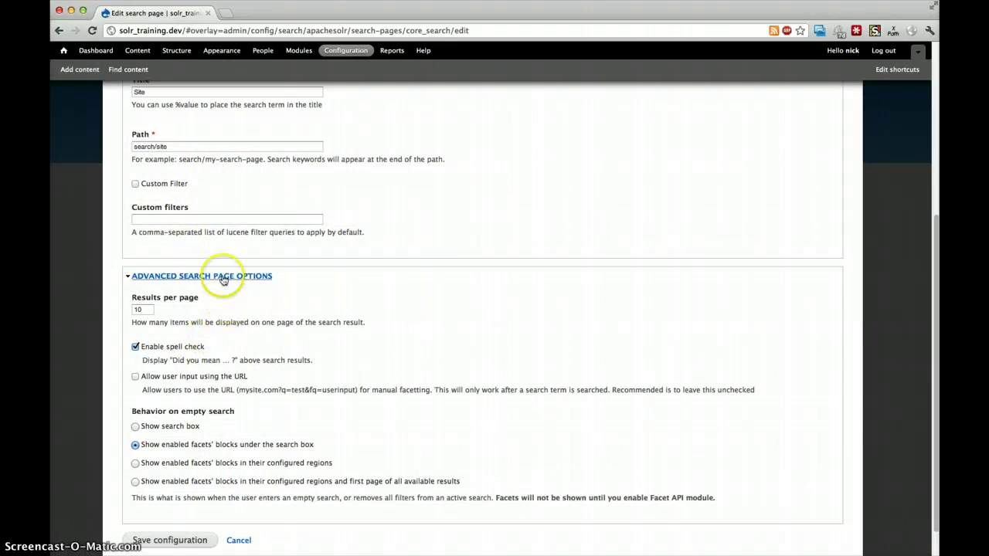
pyautogui.click(148, 309)
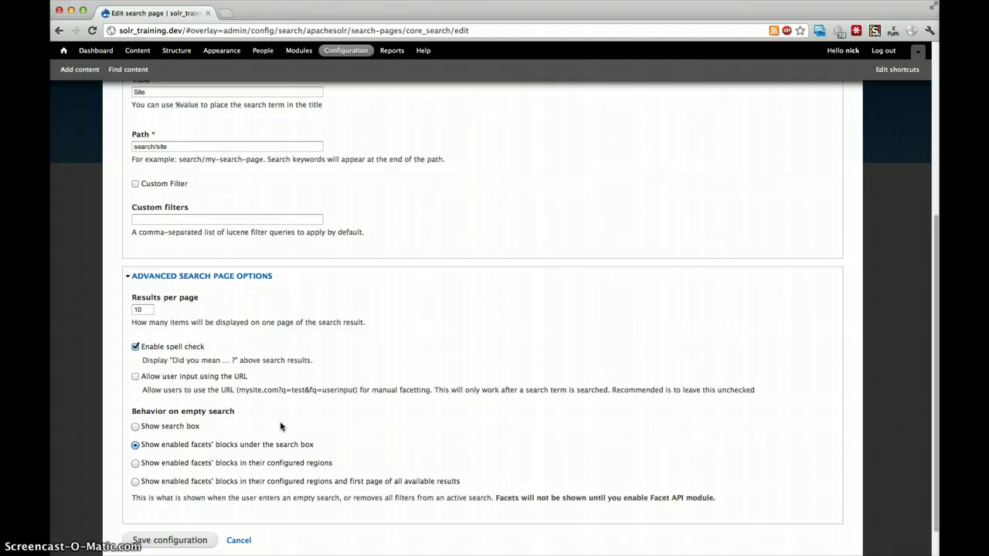
pyautogui.moveTo(163, 147); pyautogui.dragTo(131, 147)
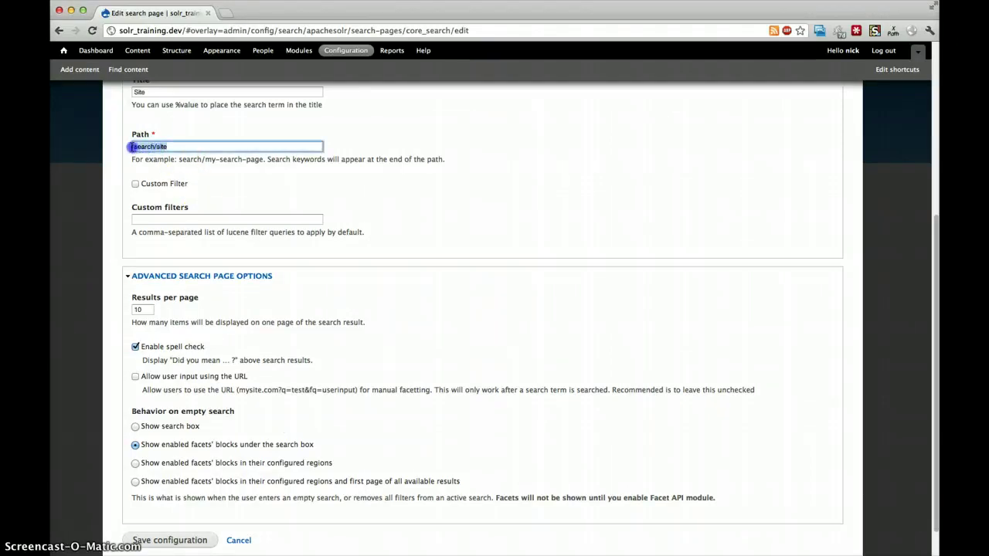
pyautogui.click(135, 446)
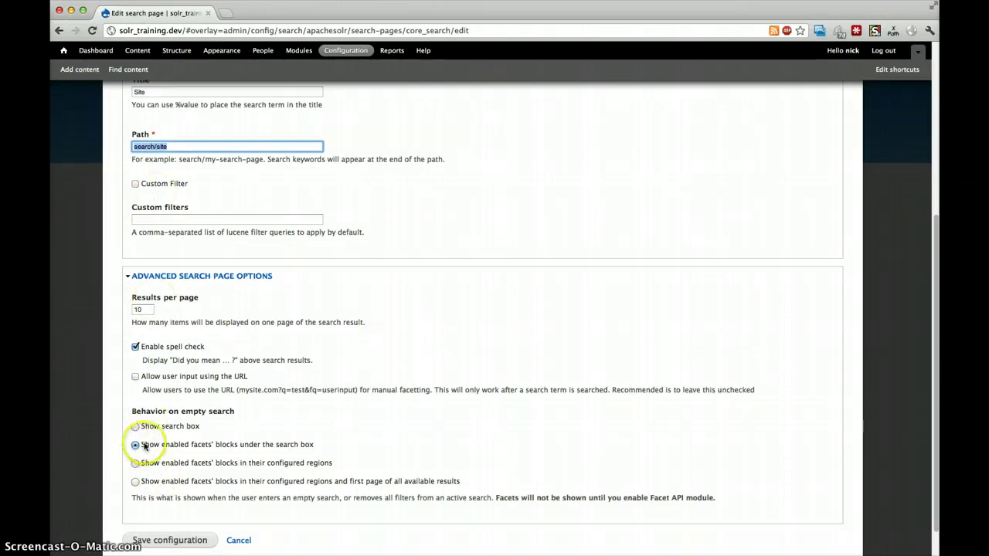
pyautogui.click(157, 483)
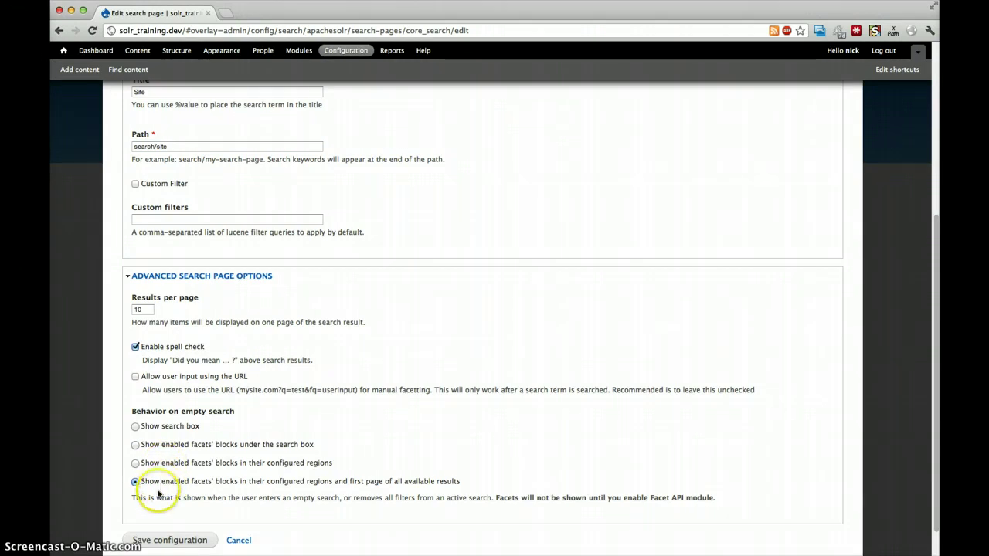
# Step: Save the Core Search settings and check the index now shows 100 items indexed
pyautogui.click(163, 541)
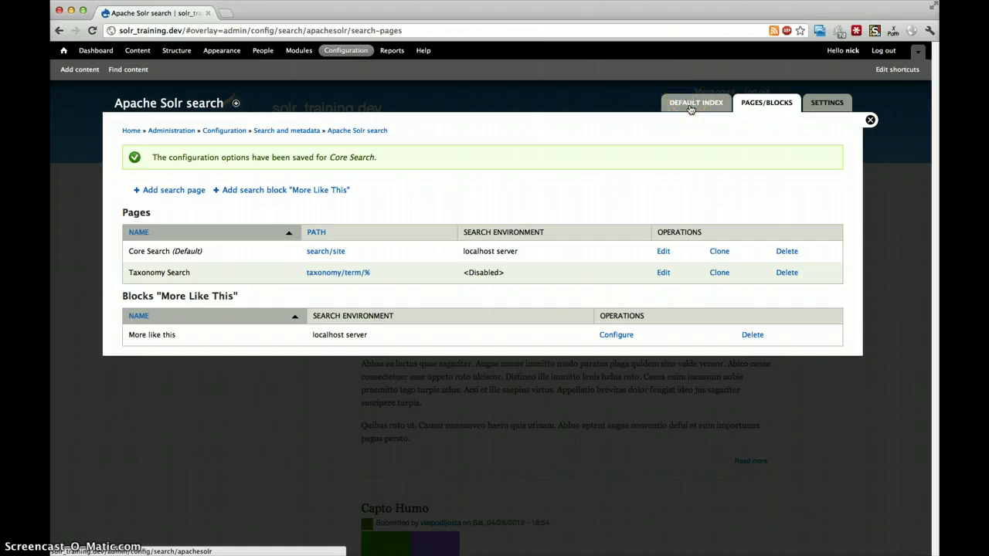
pyautogui.click(690, 109)
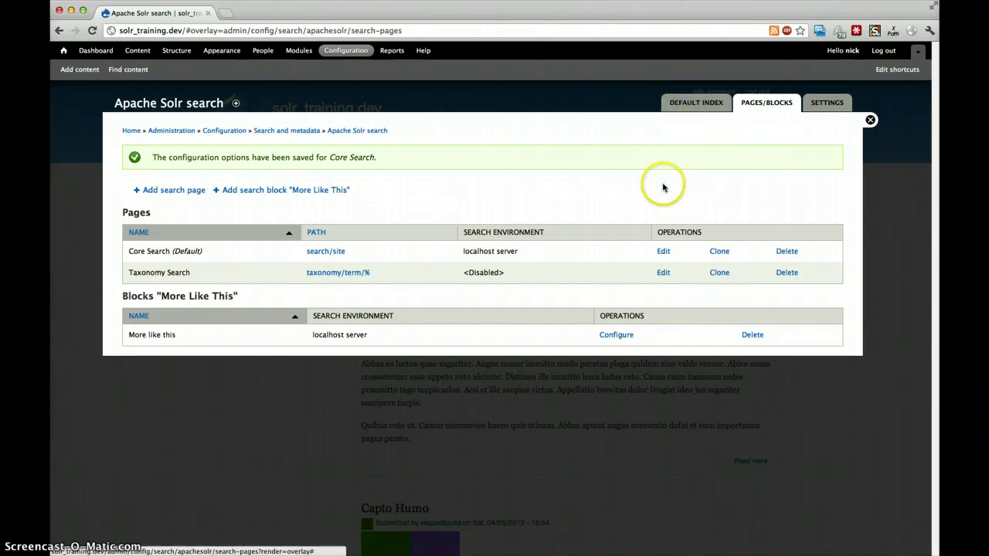
pyautogui.click(709, 108)
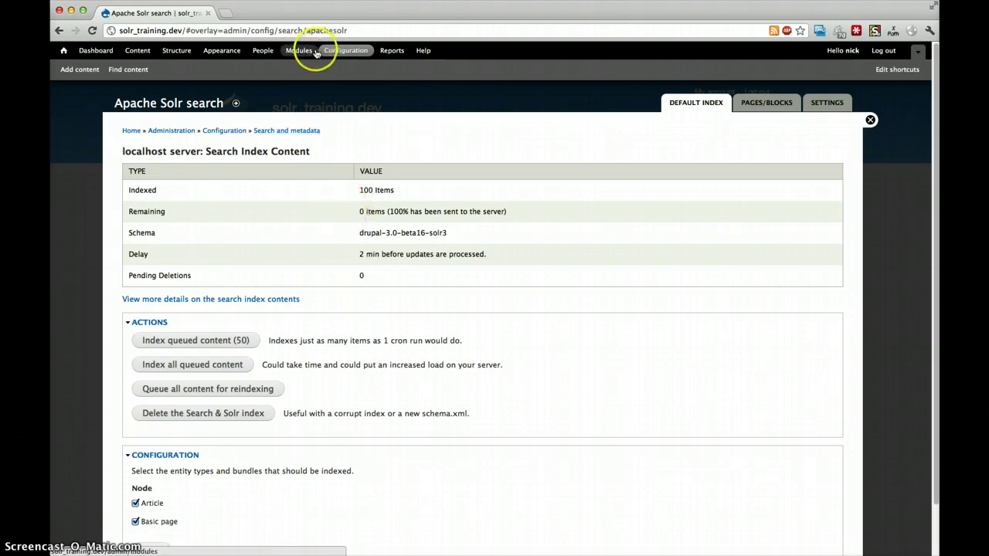
# Step: Go from the configured search pages list to the site search page
pyautogui.click(757, 102)
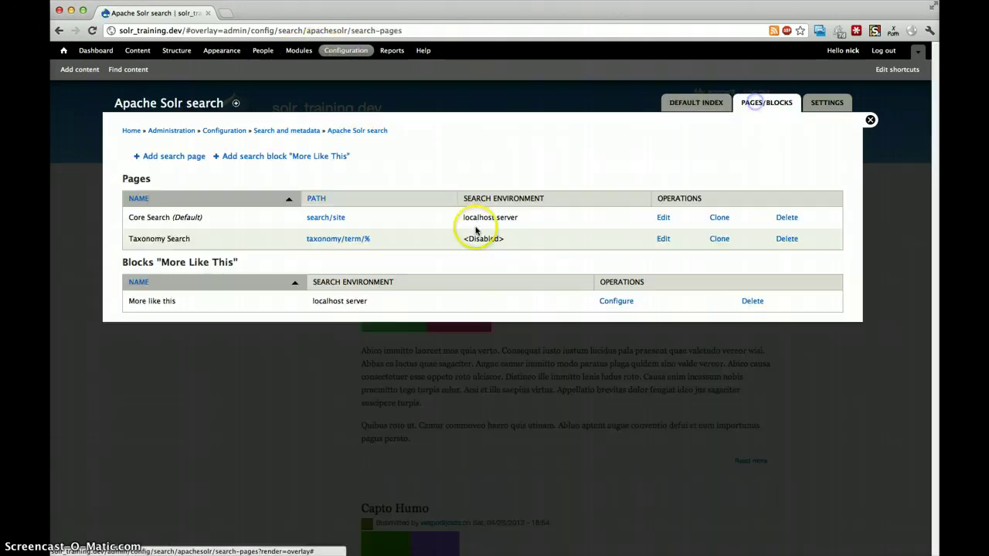
pyautogui.click(327, 218)
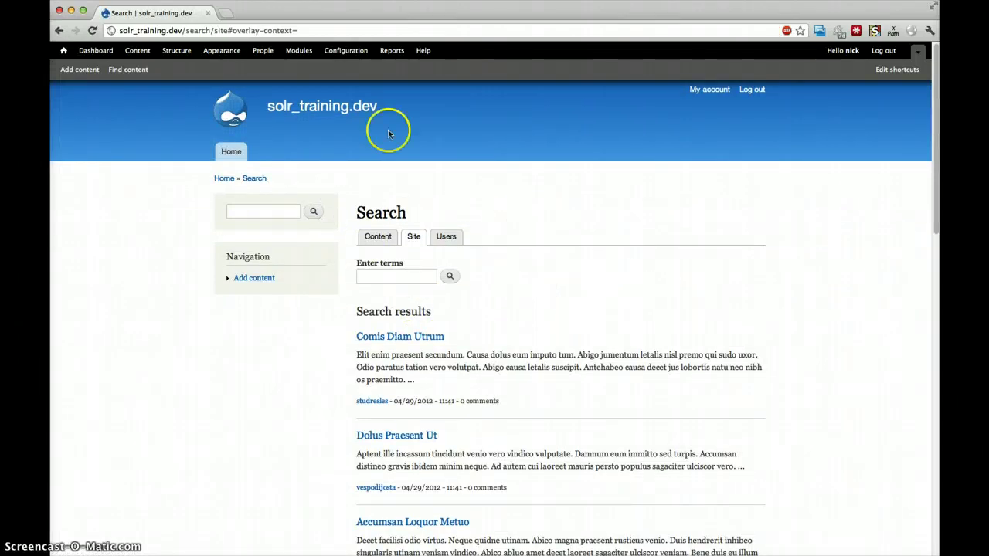
pyautogui.scroll(-1, 420, 280)
pyautogui.click(420, 280)
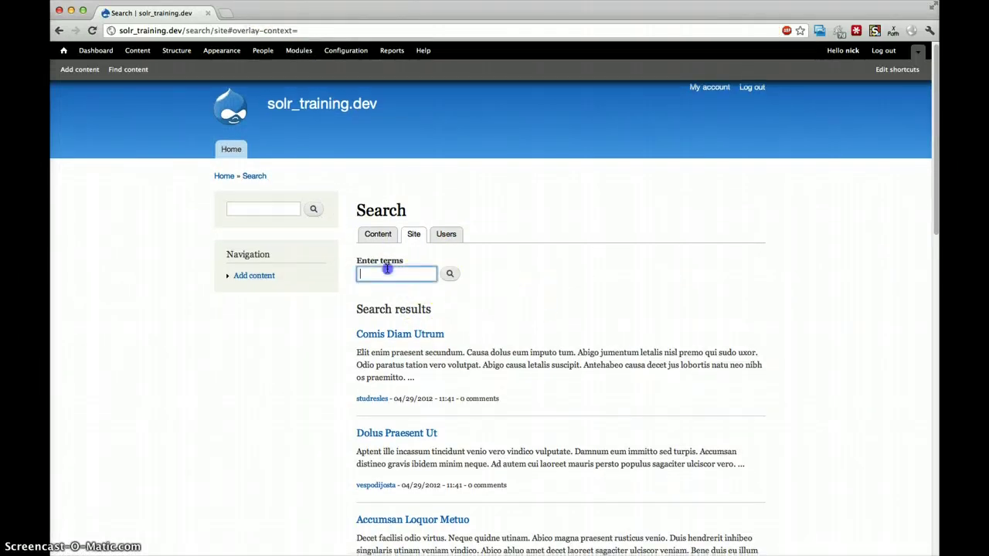
pyautogui.scroll(-4, 583, 342)
pyautogui.scroll(3, 501, 269)
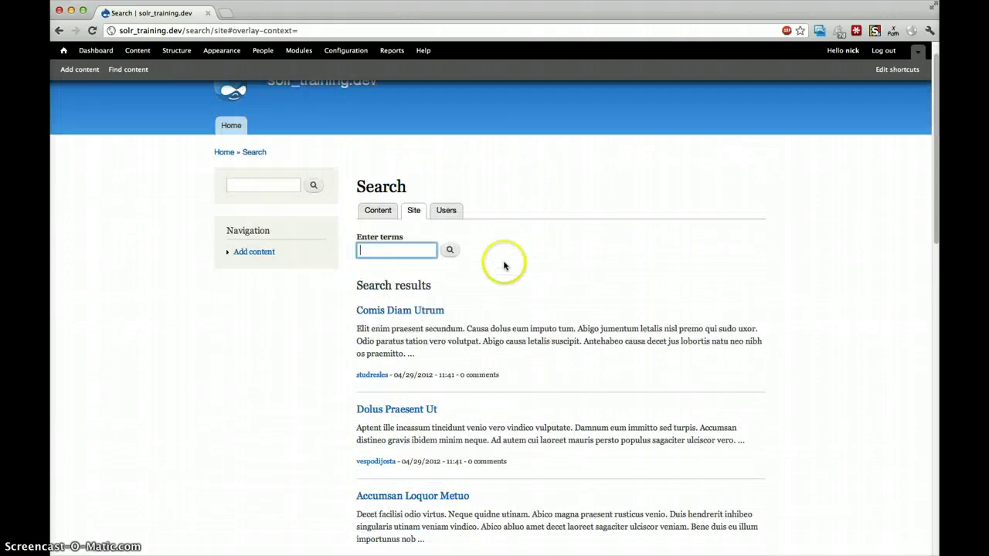
# Step: Search for 'comiss', then accept the 'Did you mean comis' suggestion
pyautogui.write('comiss')
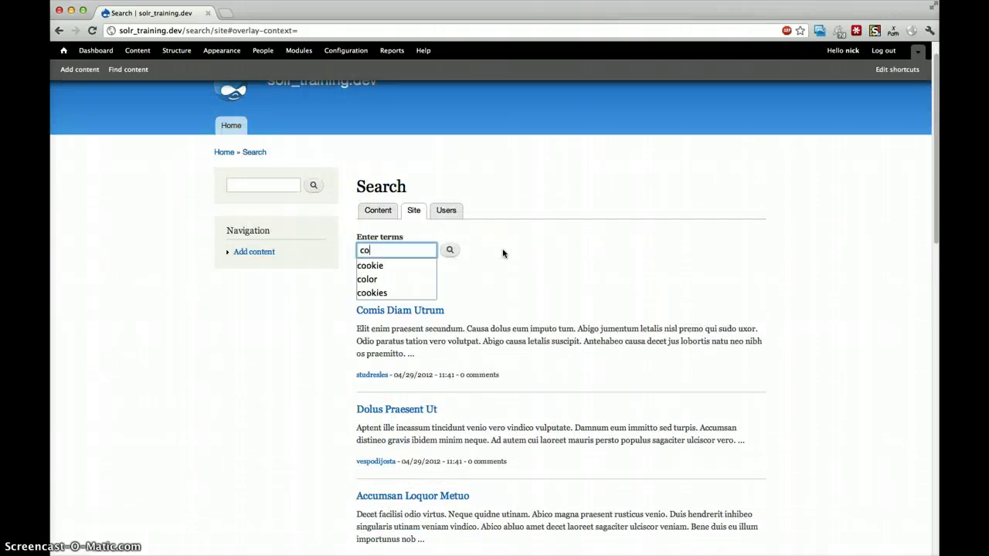
pyautogui.press('Return')
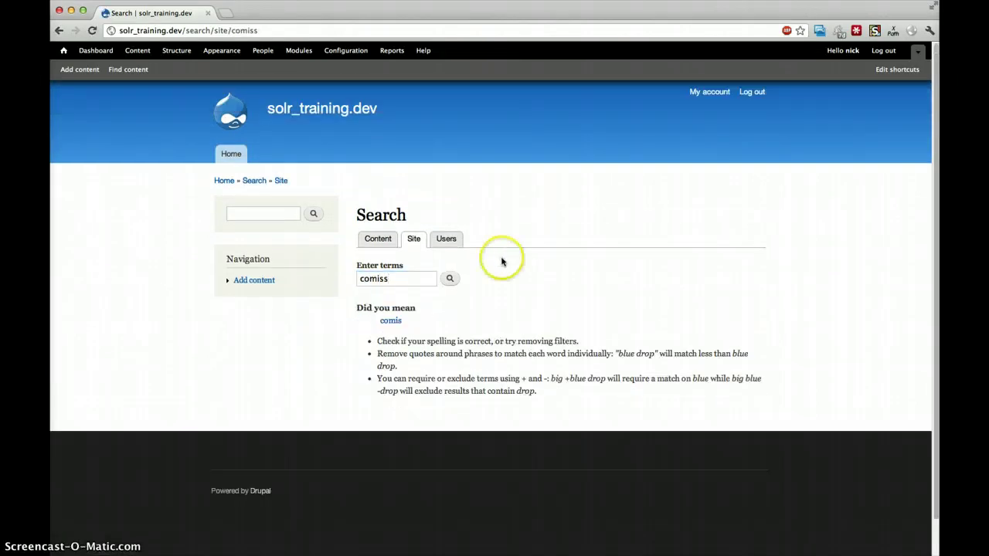
pyautogui.click(415, 277)
pyautogui.click(391, 322)
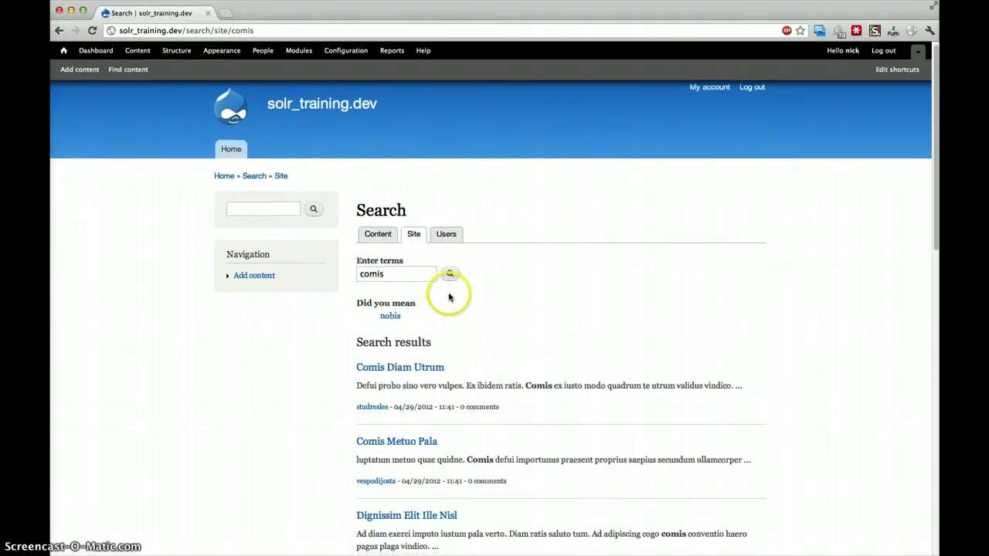
pyautogui.scroll(-1, 463, 348)
pyautogui.scroll(1, 464, 348)
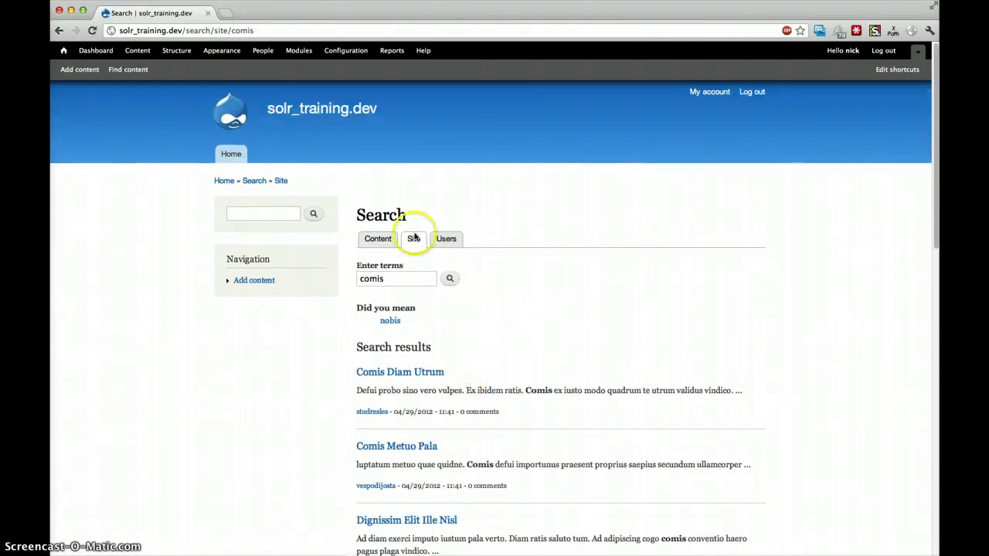
# Step: Enable Facet API on the Modules page, confirming its Chaos tools dependency
pyautogui.click(298, 53)
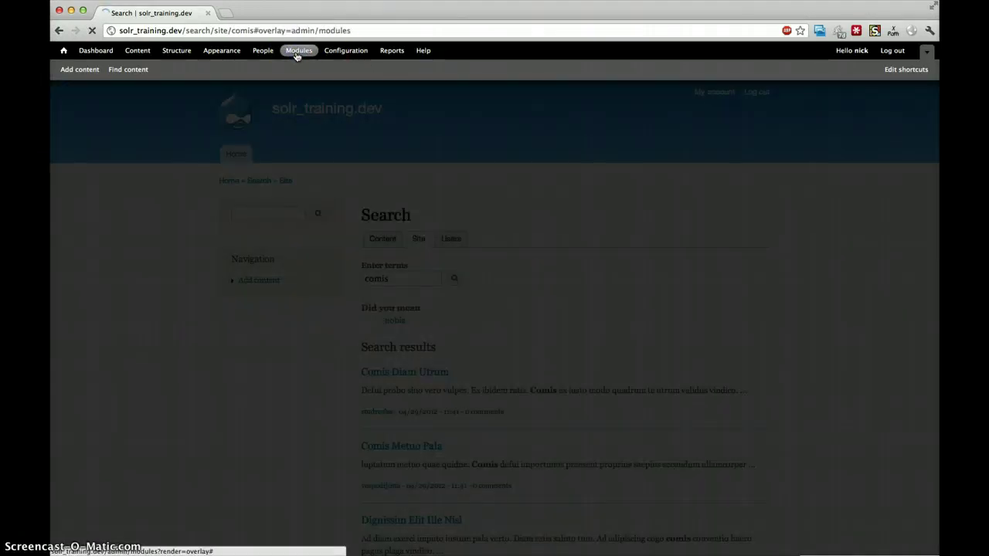
pyautogui.scroll(-20, 384, 252)
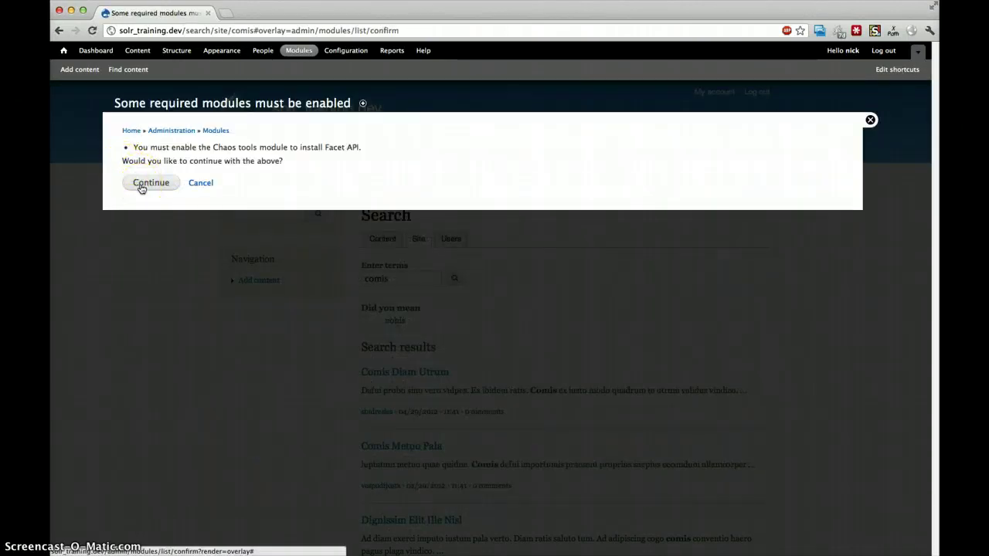
pyautogui.click(142, 185)
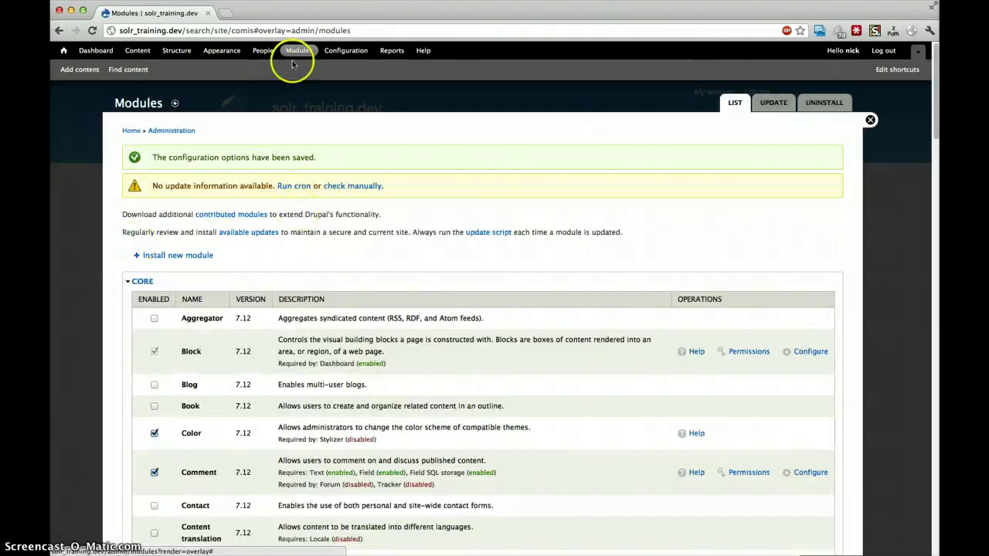
pyautogui.click(330, 55)
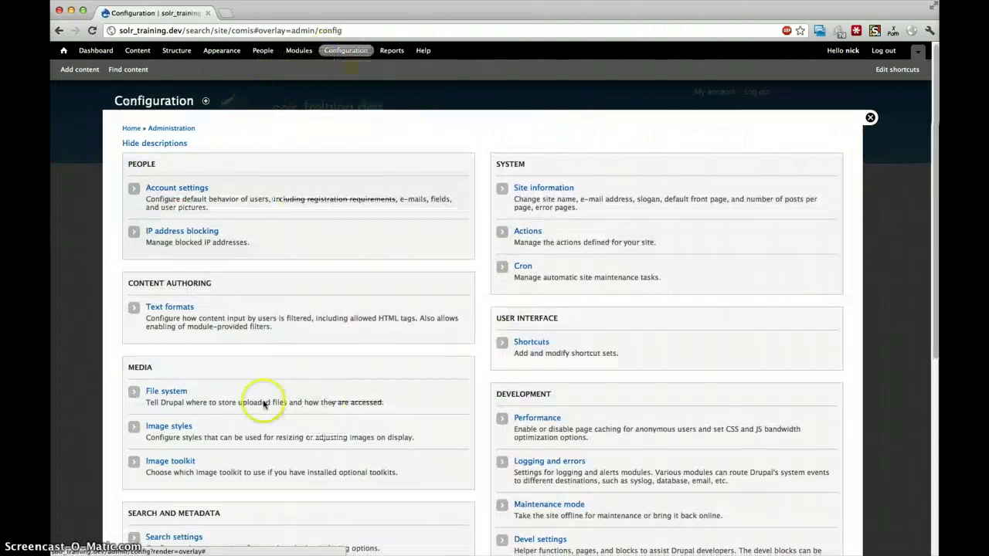
# Step: Open Apache Solr search settings and view its Pages/Blocks and Settings tabs
pyautogui.scroll(-5, 186, 360)
pyautogui.click(182, 387)
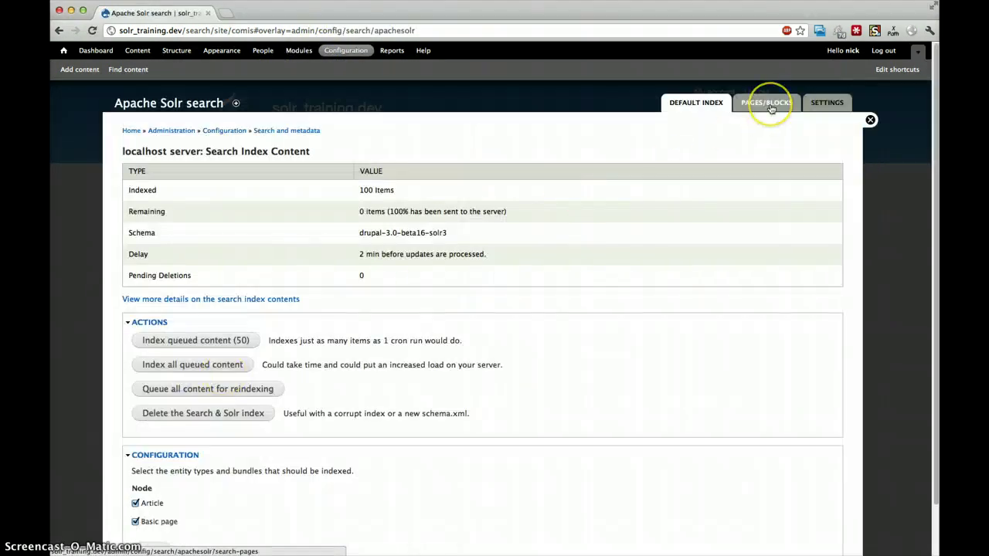
pyautogui.click(771, 109)
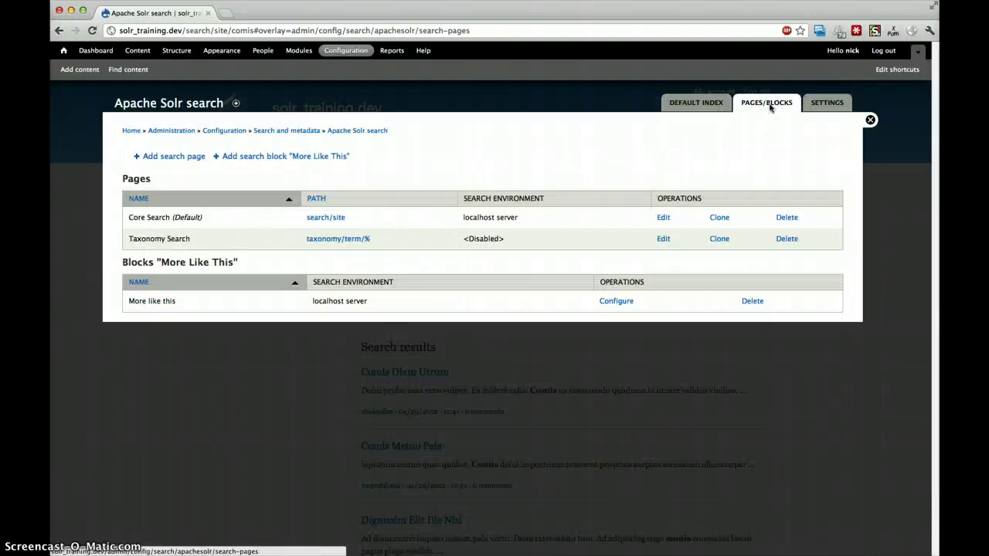
pyautogui.click(815, 105)
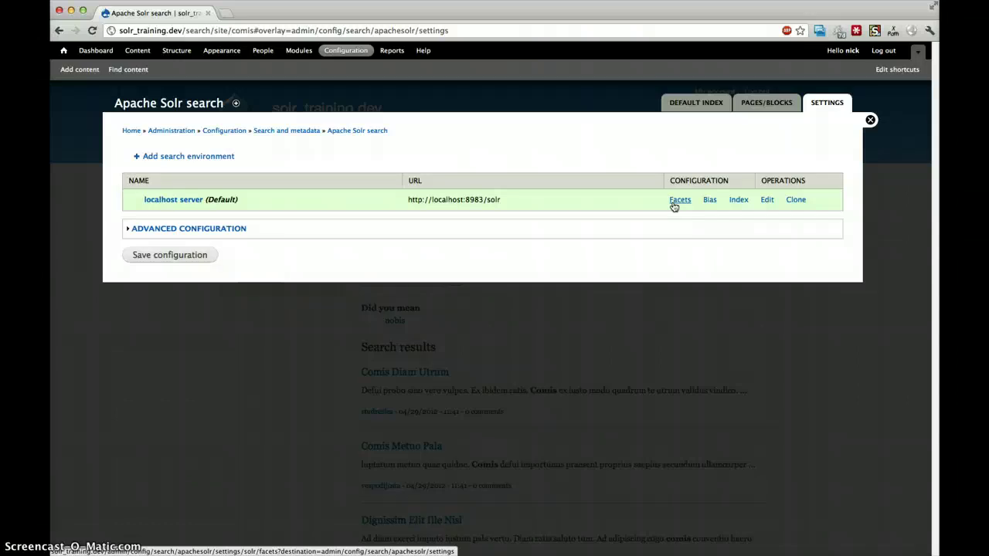
# Step: Enable and save the Author and Post date facets for localhost server, then verify them
pyautogui.click(672, 202)
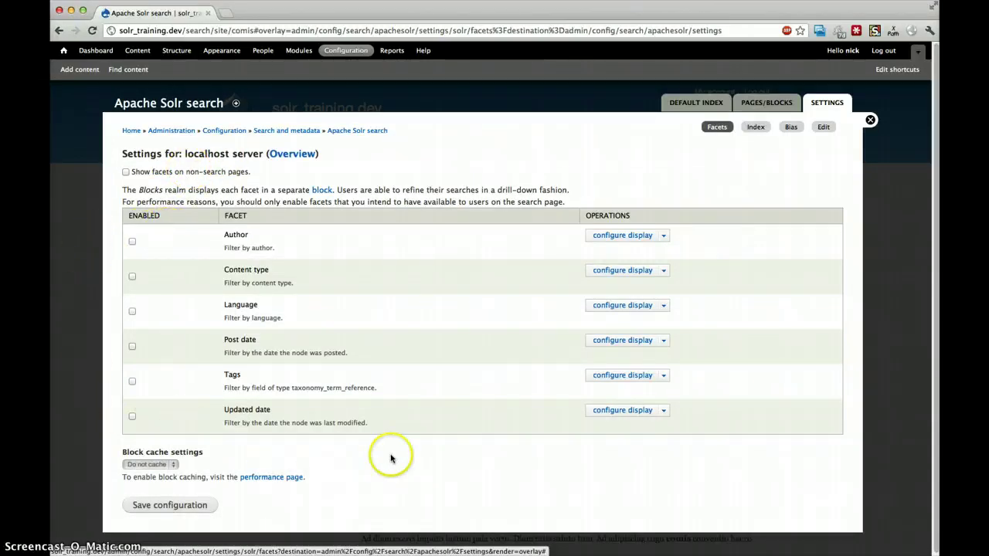
pyautogui.click(134, 242)
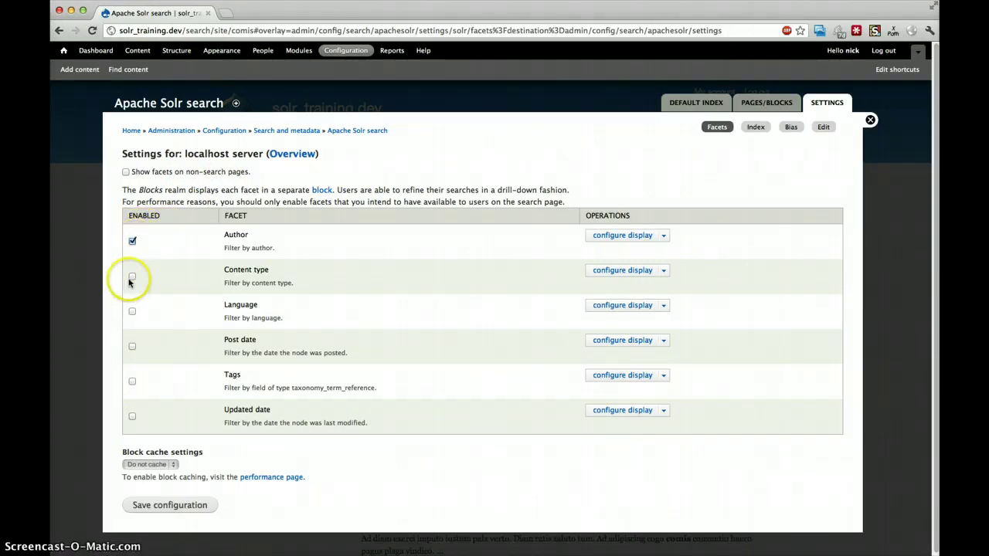
pyautogui.click(132, 346)
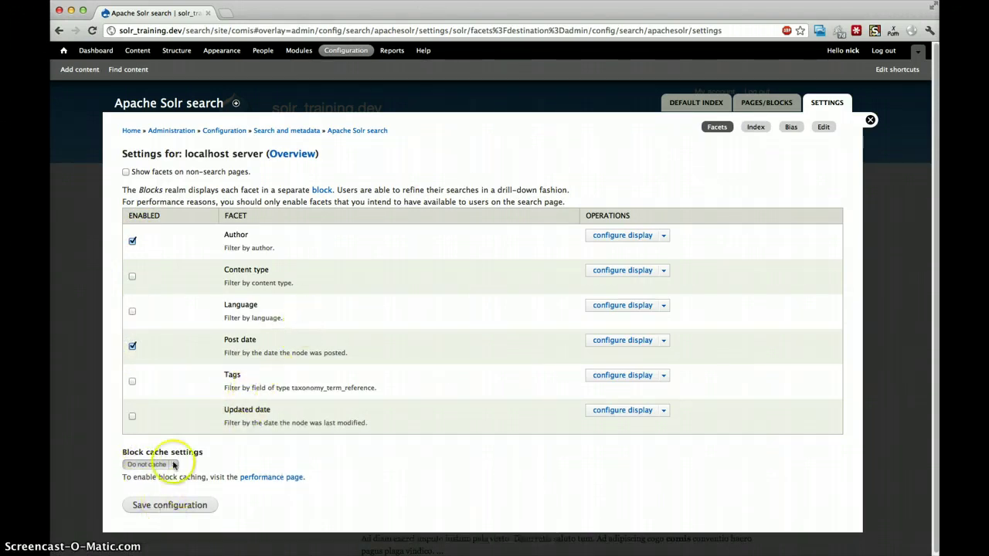
pyautogui.click(154, 503)
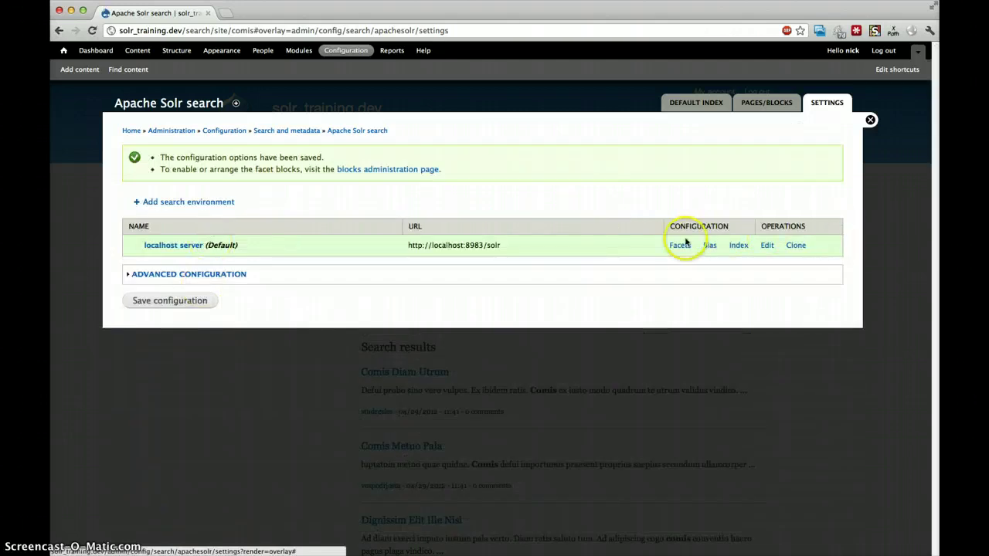
pyautogui.click(680, 245)
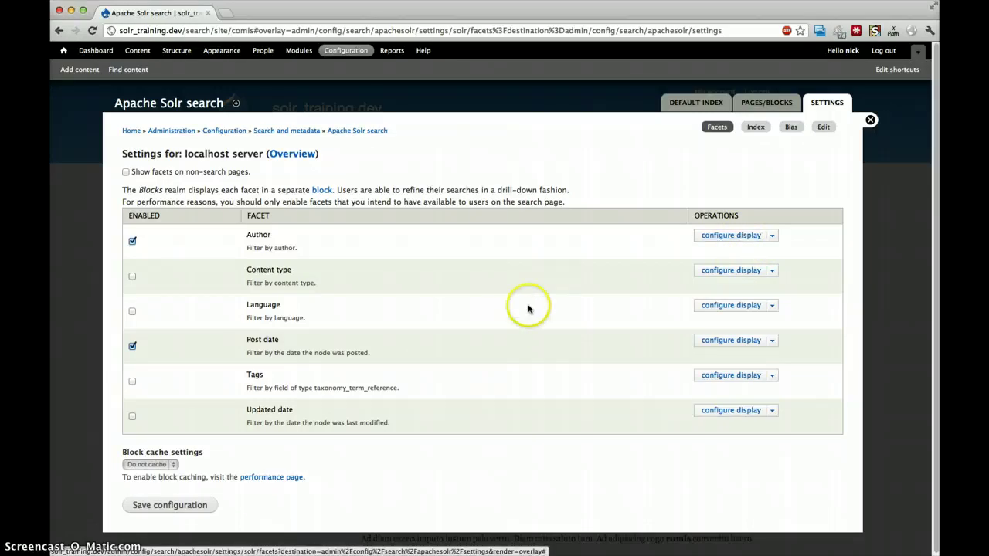
pyautogui.click(870, 121)
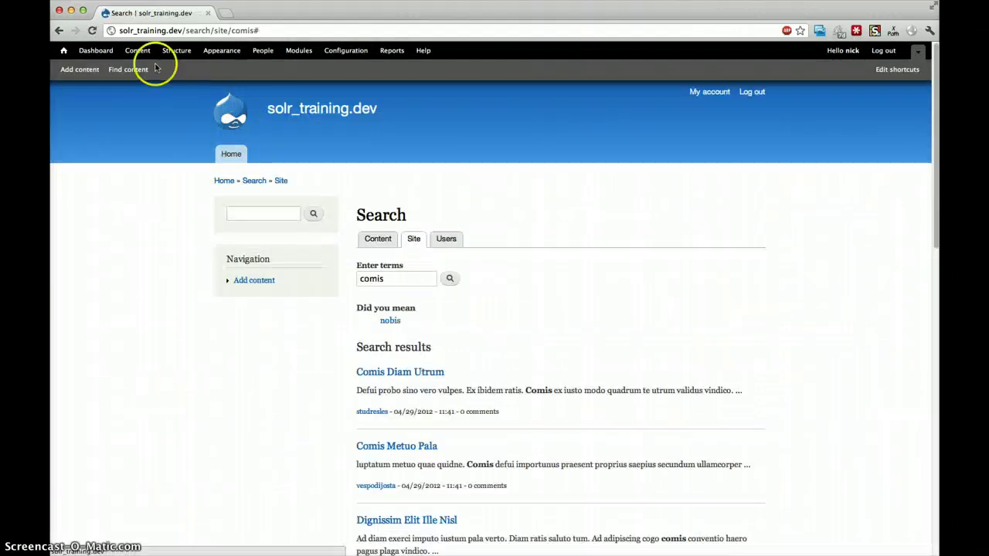
# Step: In Structure > Blocks, set the Author and Post date facet blocks to Sidebar first and save
pyautogui.click(168, 52)
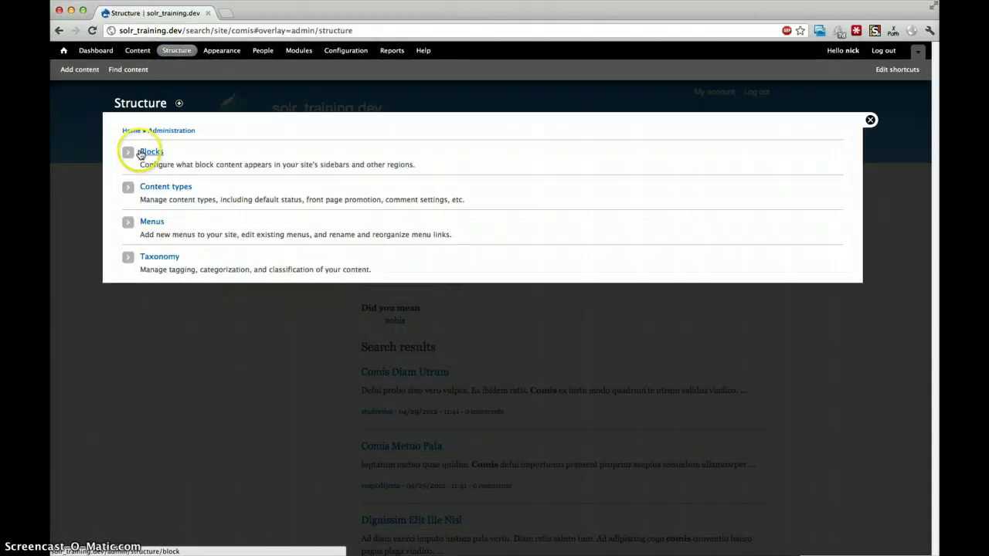
pyautogui.click(144, 154)
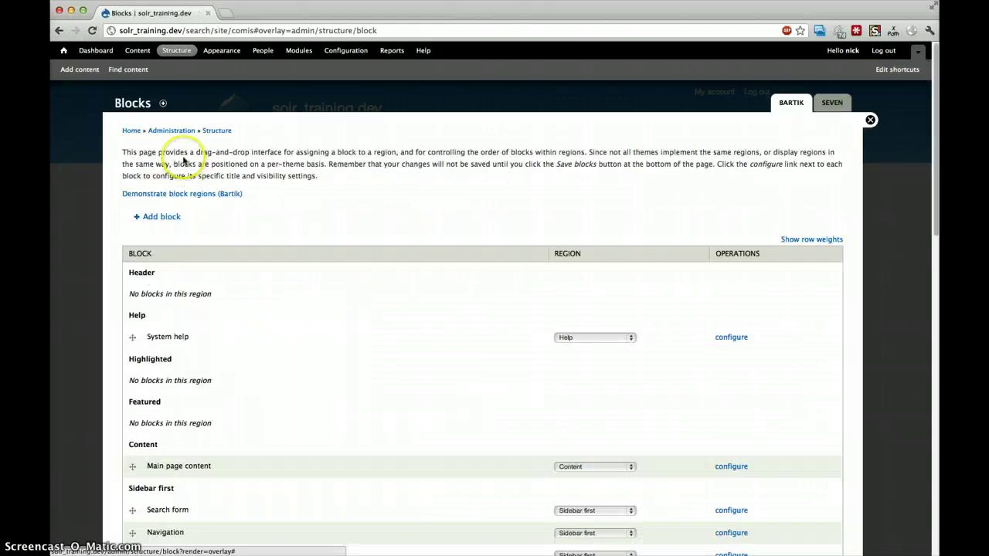
pyautogui.scroll(-15, 360, 221)
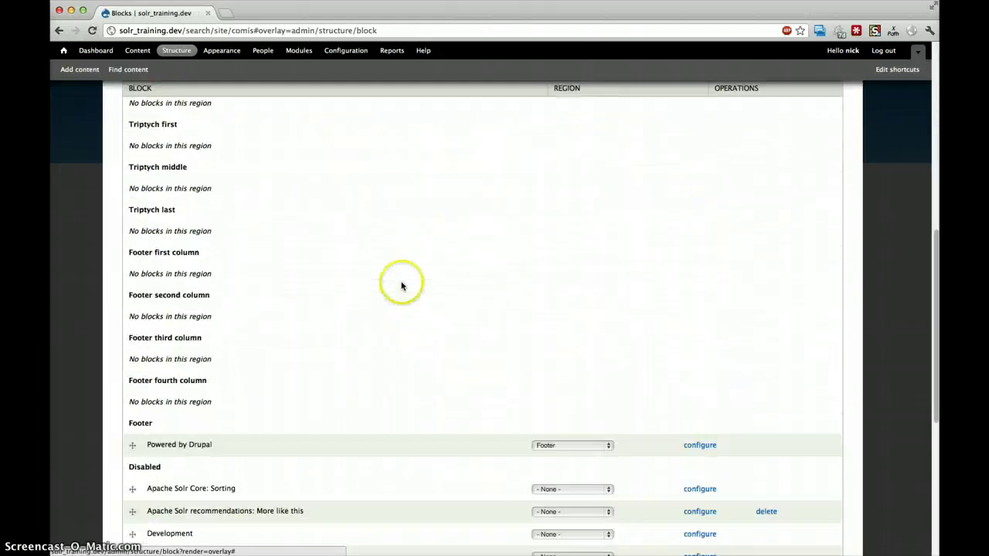
pyautogui.scroll(-2, 380, 313)
pyautogui.scroll(3, 383, 312)
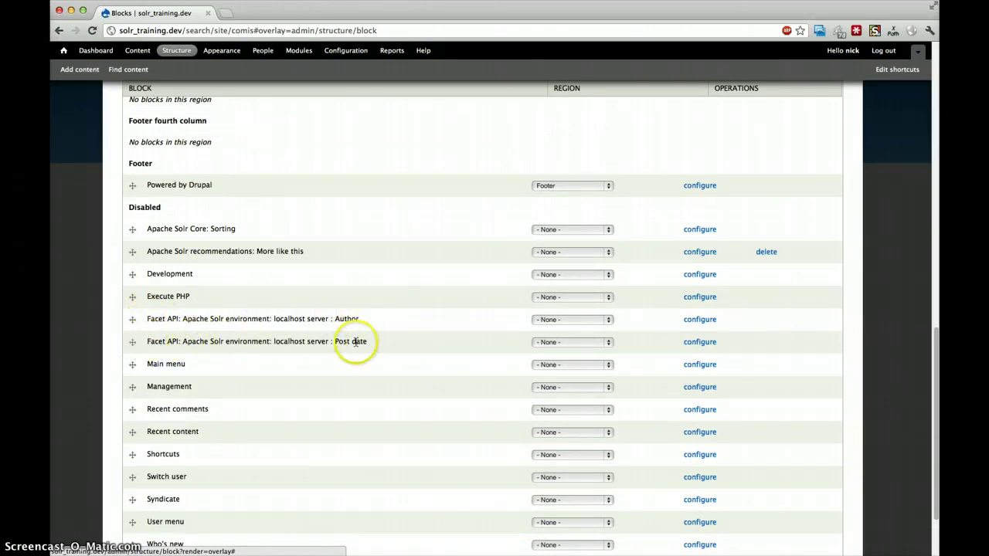
pyautogui.click(565, 319)
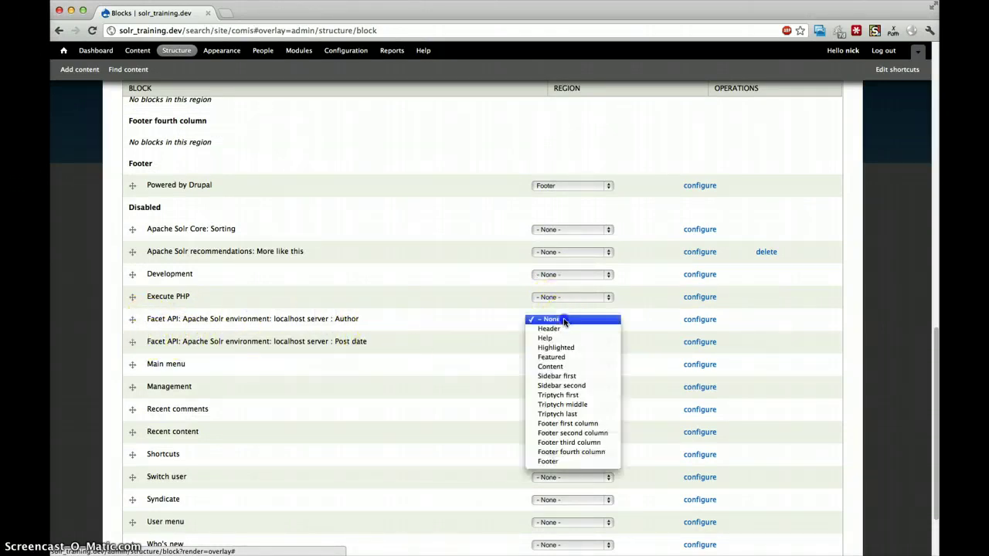
pyautogui.click(572, 376)
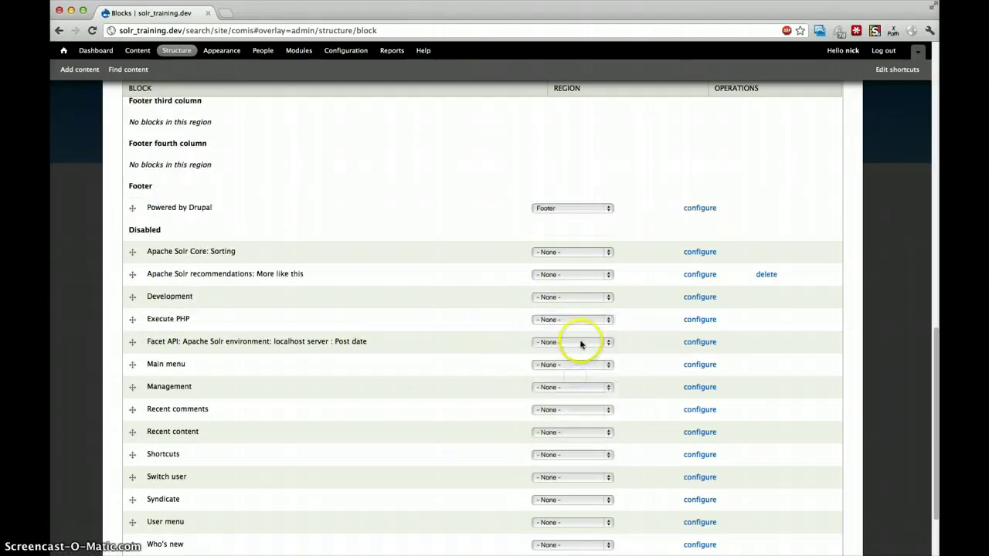
pyautogui.click(574, 341)
pyautogui.click(573, 400)
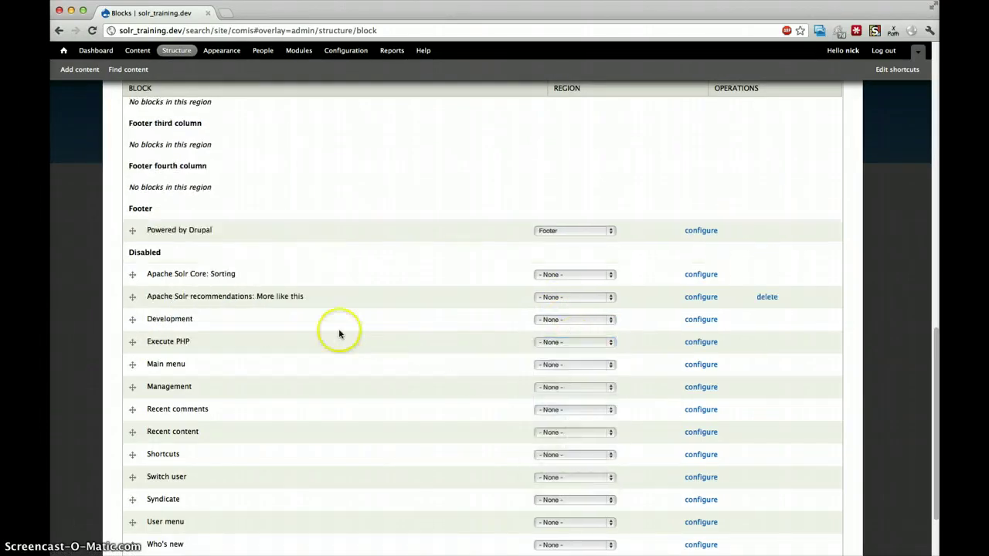
pyautogui.scroll(-4, 255, 394)
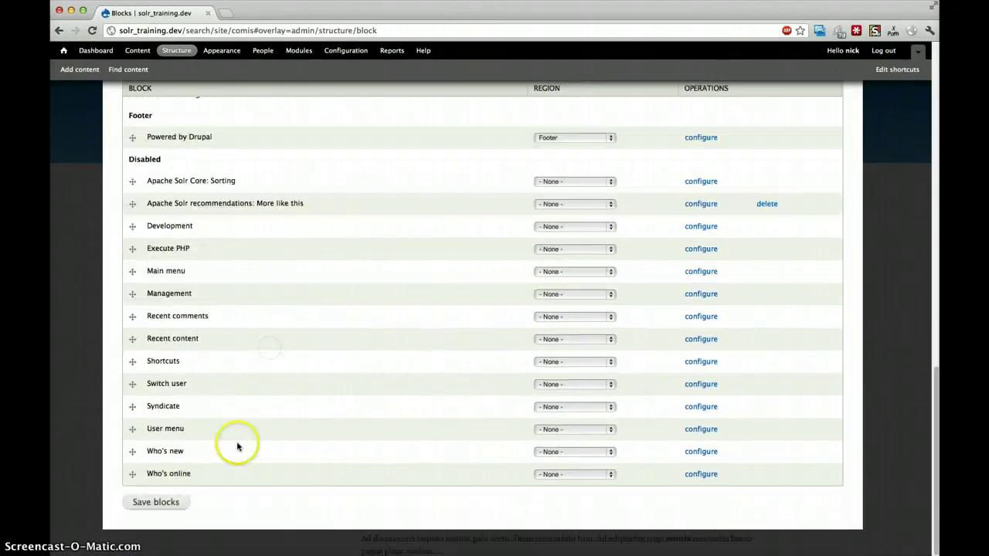
pyautogui.click(159, 503)
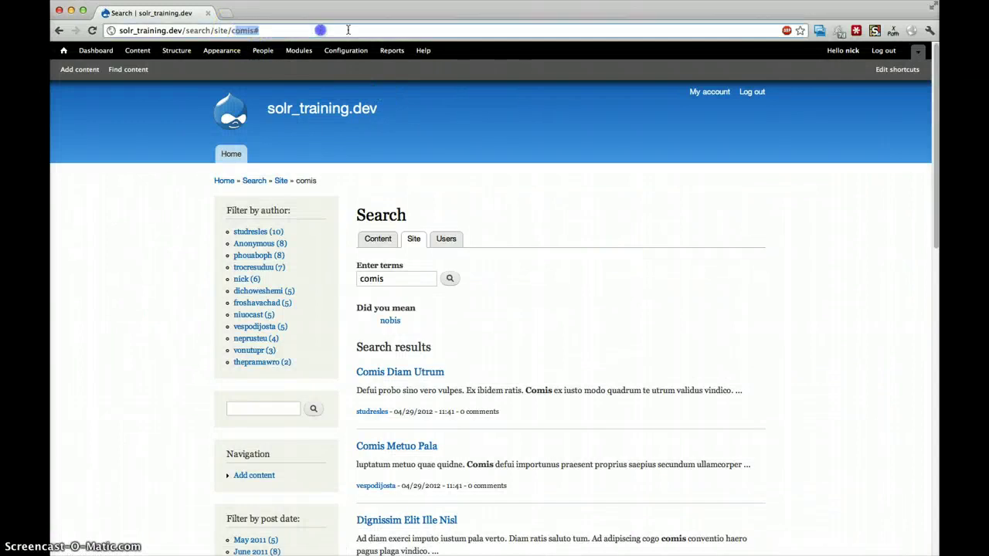
# Step: Load /search/site/ with no search term and scroll down to the facet blocks
pyautogui.press('BackSpace')
pyautogui.press('Return')
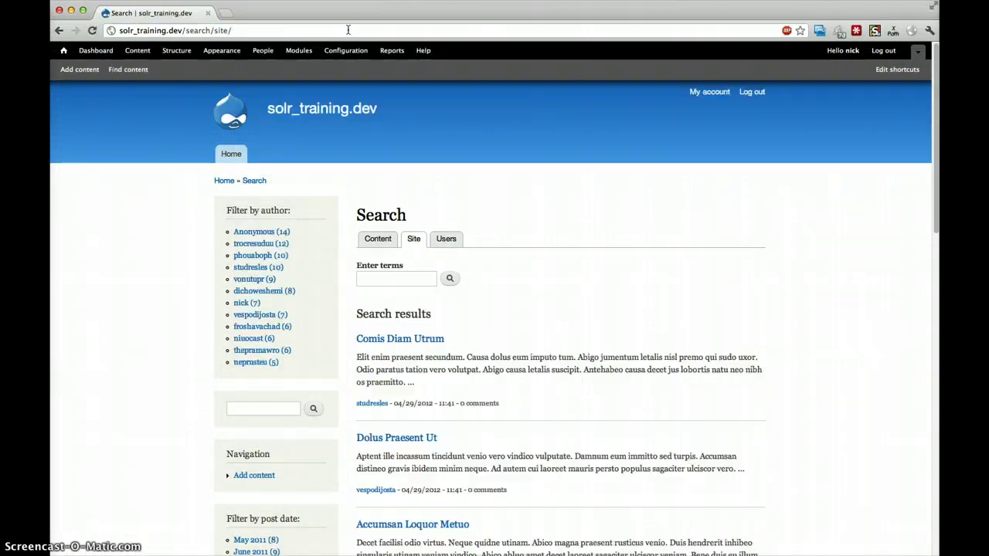
pyautogui.click(561, 212)
pyautogui.scroll(-1, 564, 222)
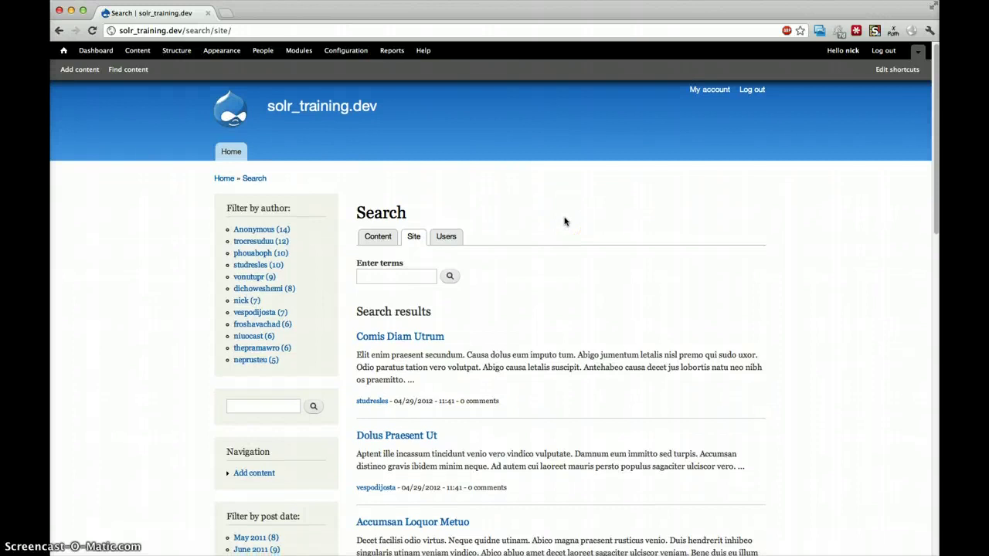
pyautogui.scroll(-1, 565, 222)
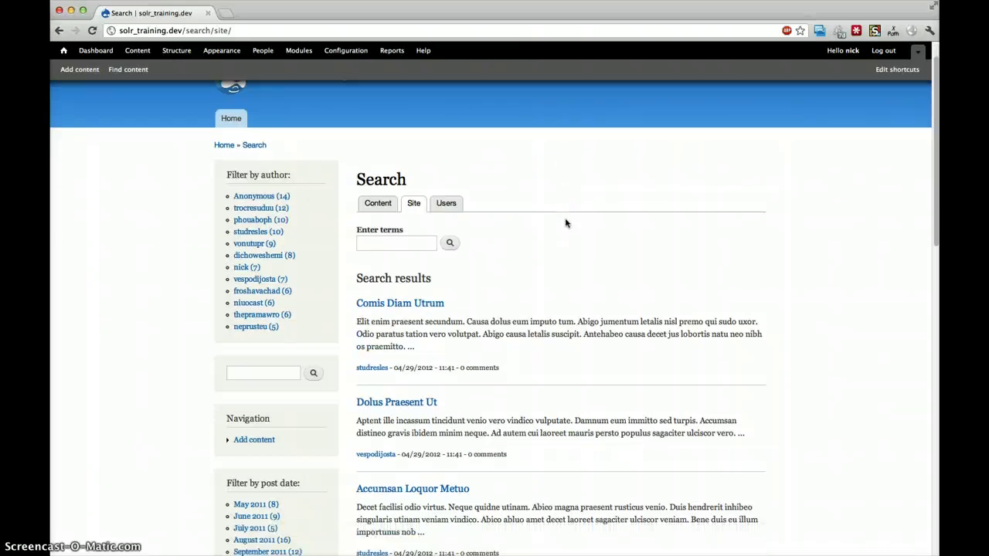
pyautogui.click(685, 254)
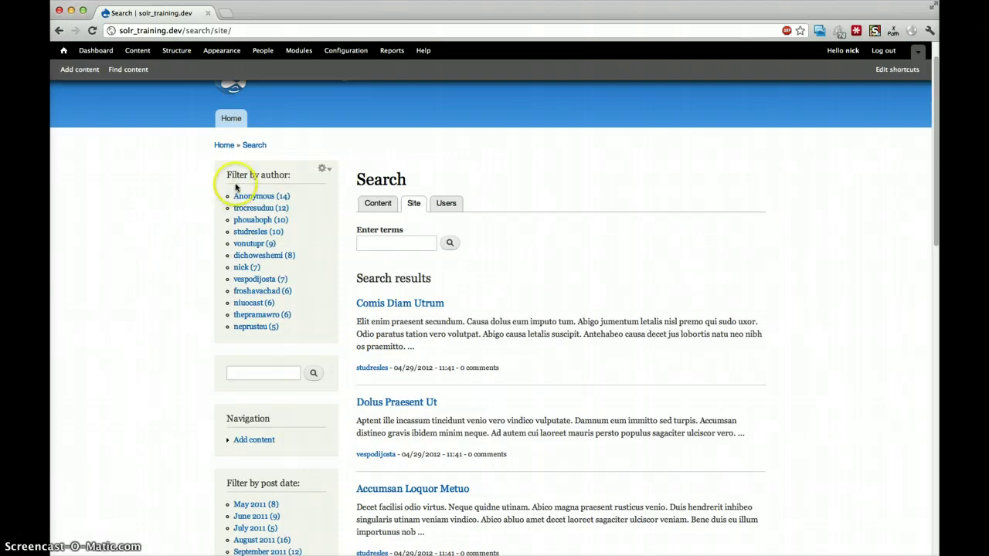
pyautogui.scroll(-2, 210, 382)
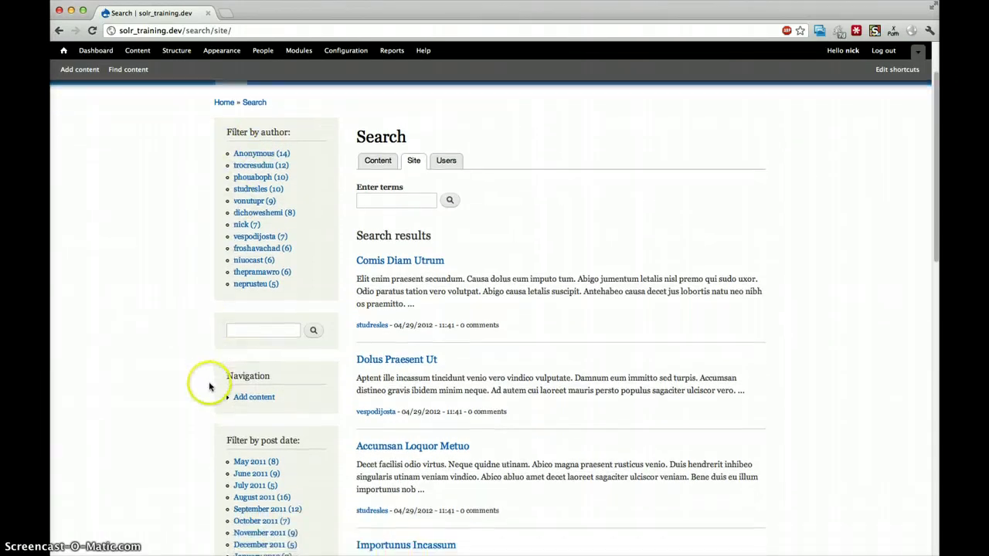
pyautogui.scroll(-5, 195, 398)
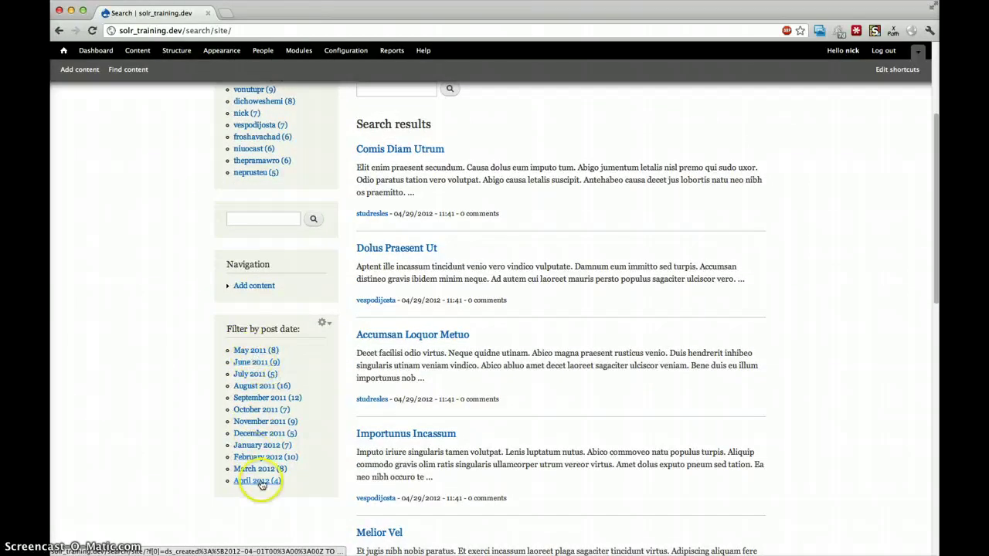
# Step: Drill post dates from November 2011 down to 1:22 AM, then remove the date filter
pyautogui.click(260, 421)
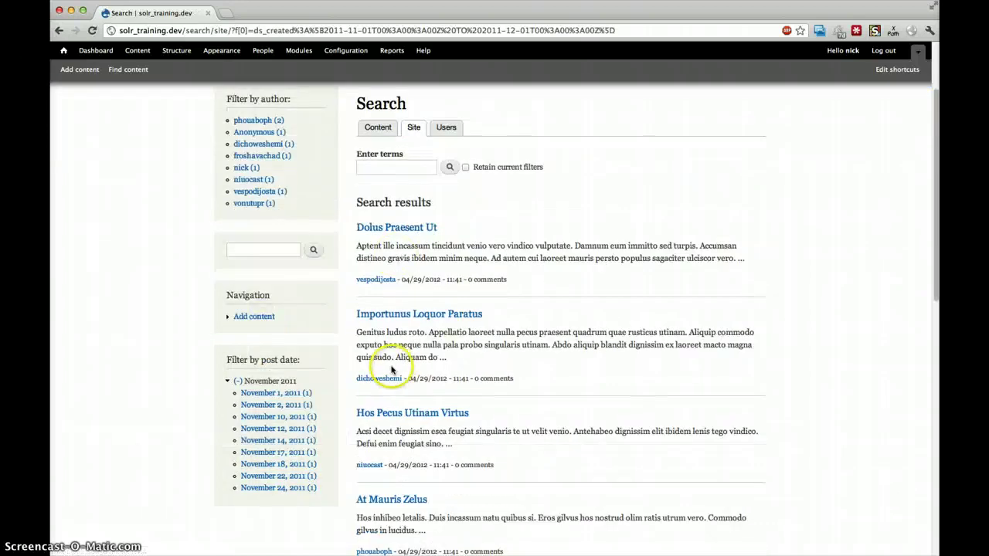
pyautogui.click(294, 429)
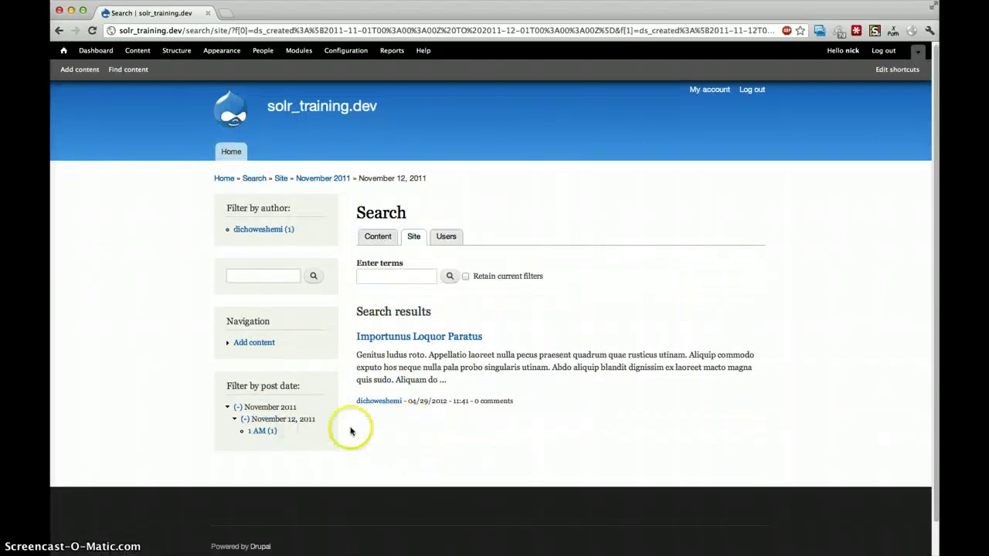
pyautogui.click(261, 430)
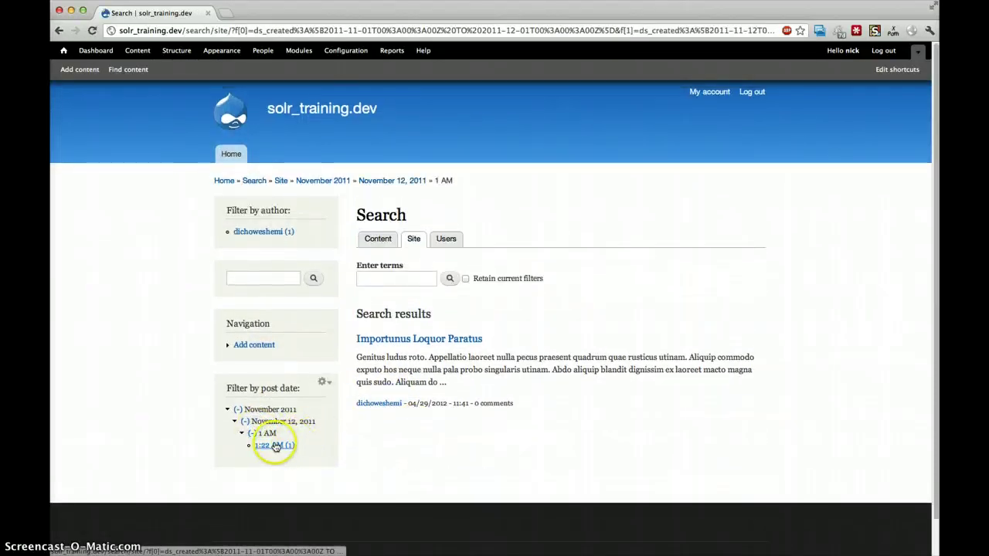
pyautogui.click(276, 446)
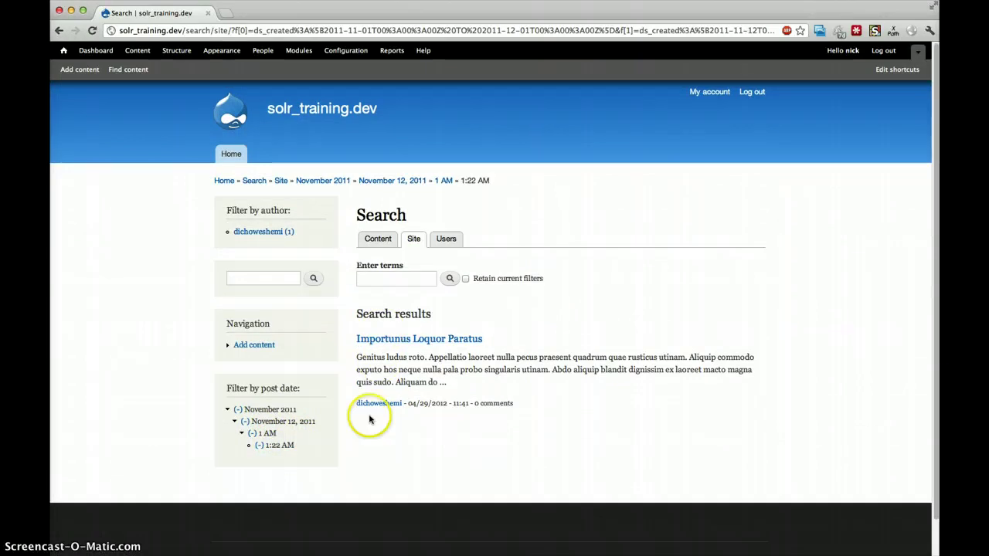
pyautogui.click(239, 411)
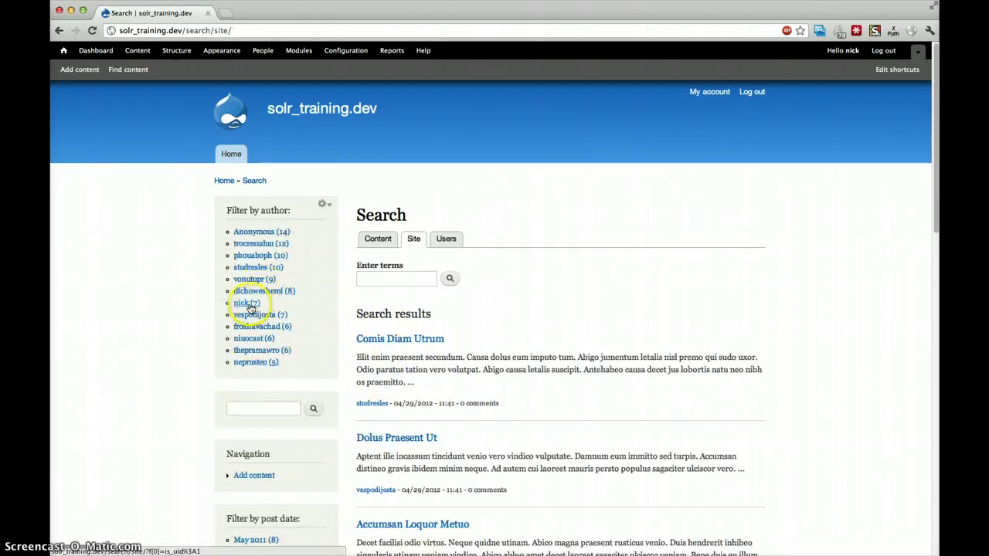
# Step: Filter by one author, narrow to November 24, 2011, then remove all filters
pyautogui.click(250, 307)
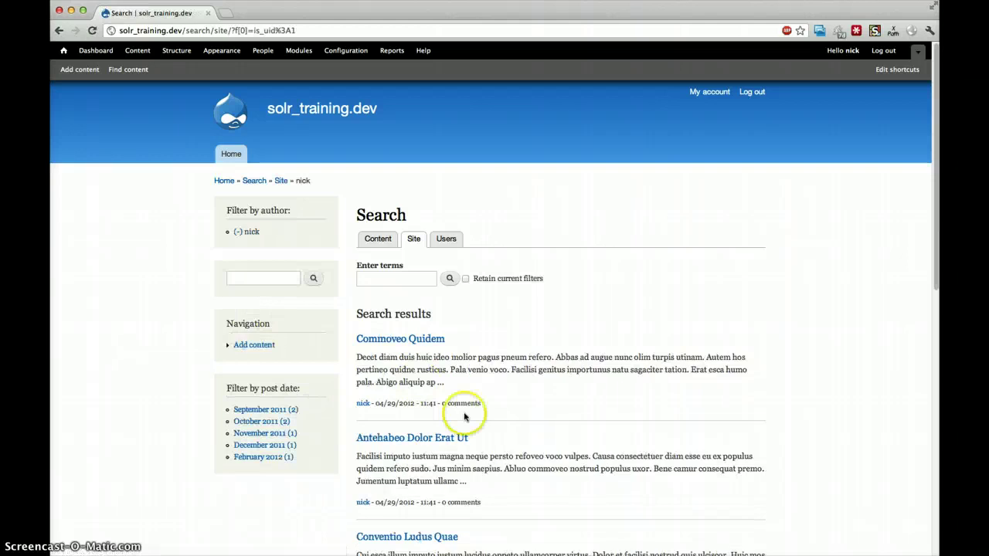
pyautogui.click(236, 434)
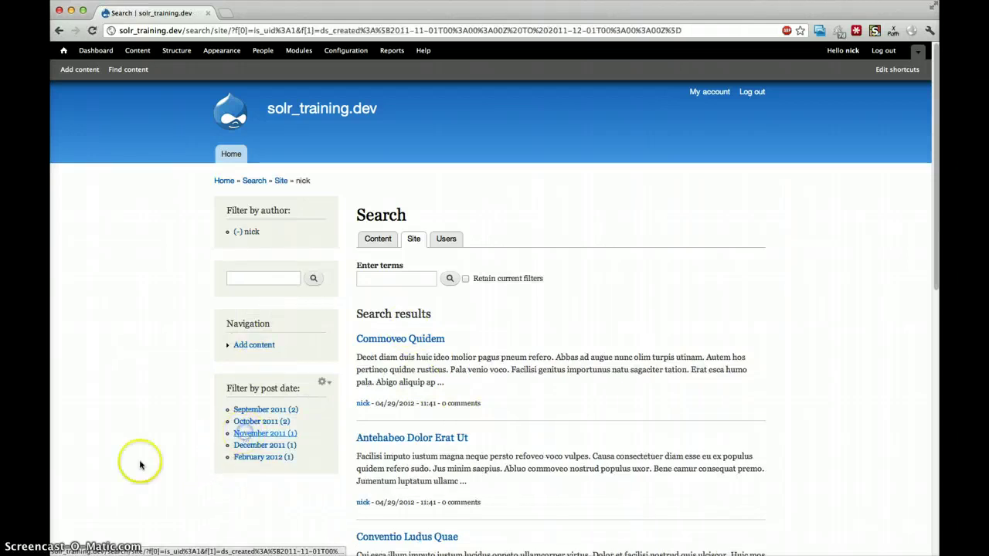
pyautogui.click(268, 422)
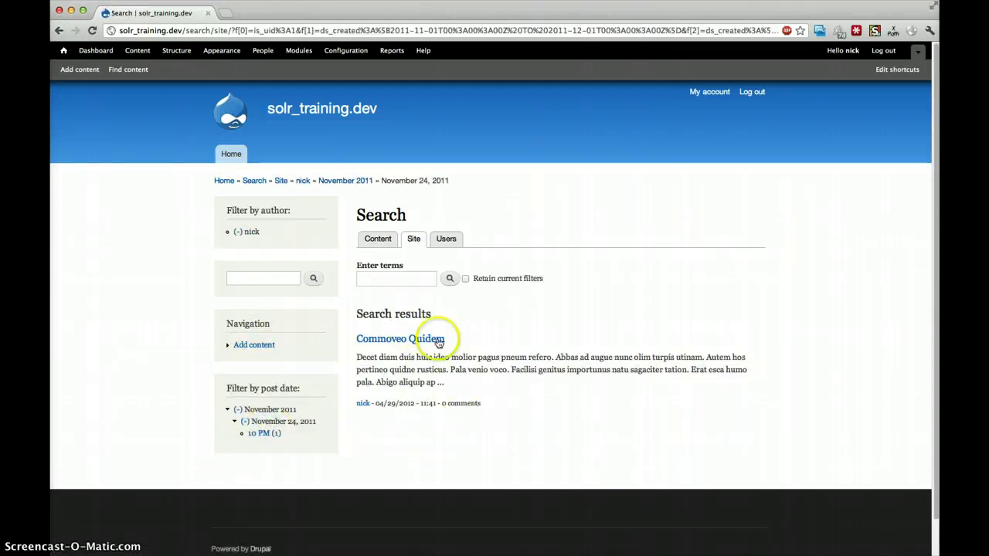
pyautogui.click(238, 410)
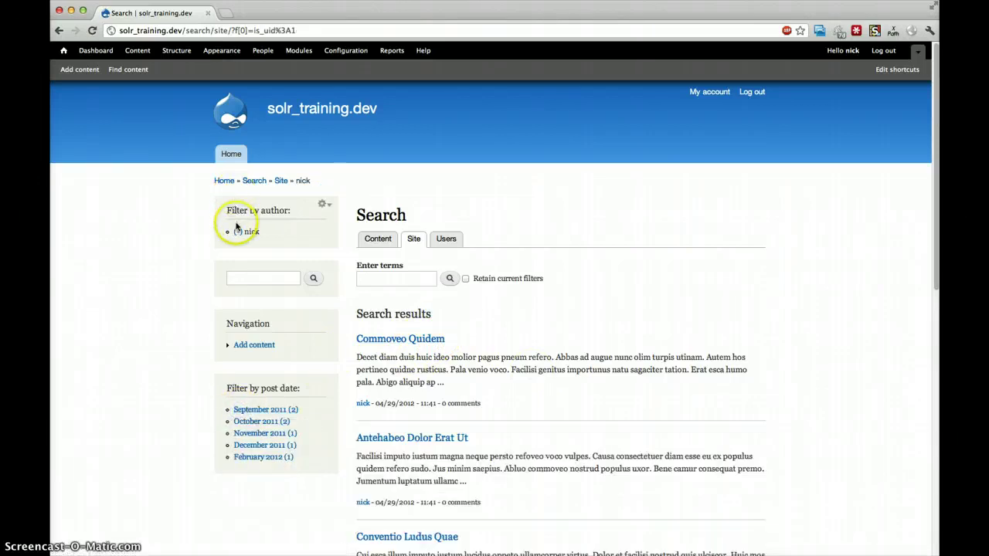
pyautogui.click(237, 234)
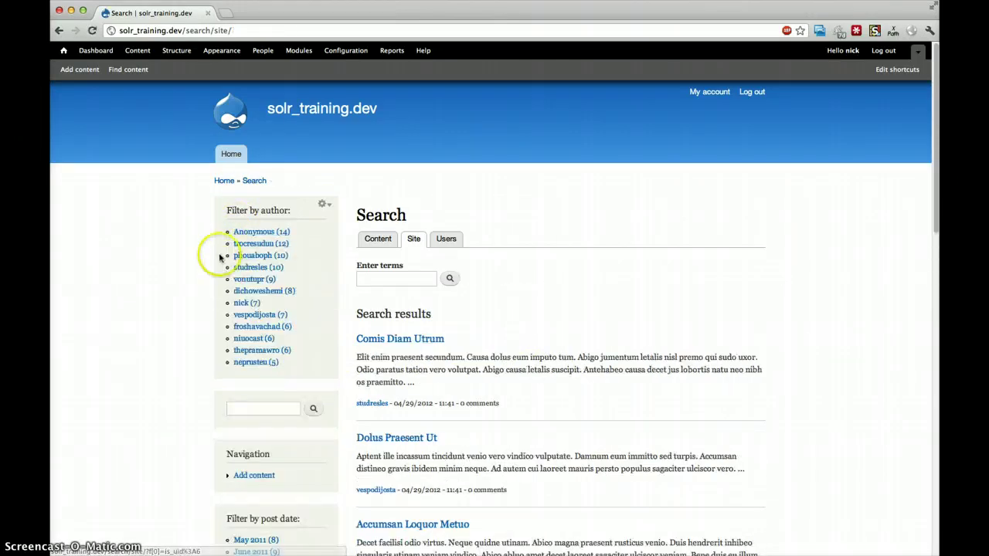